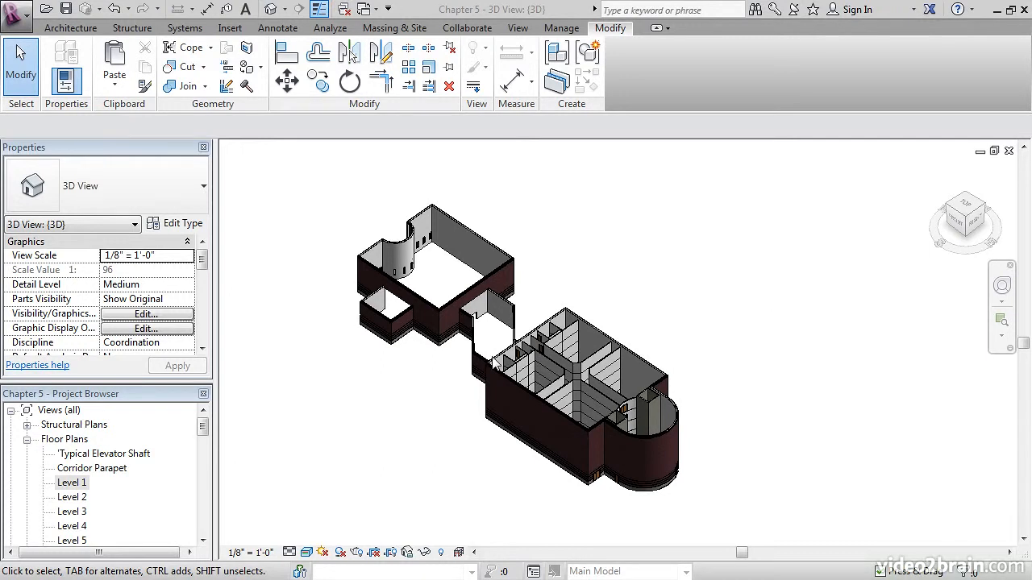
Look over the building's interior partitions in 3D and open the Level 1 floor plan
middle_click_drag(668, 339, 608, 375)
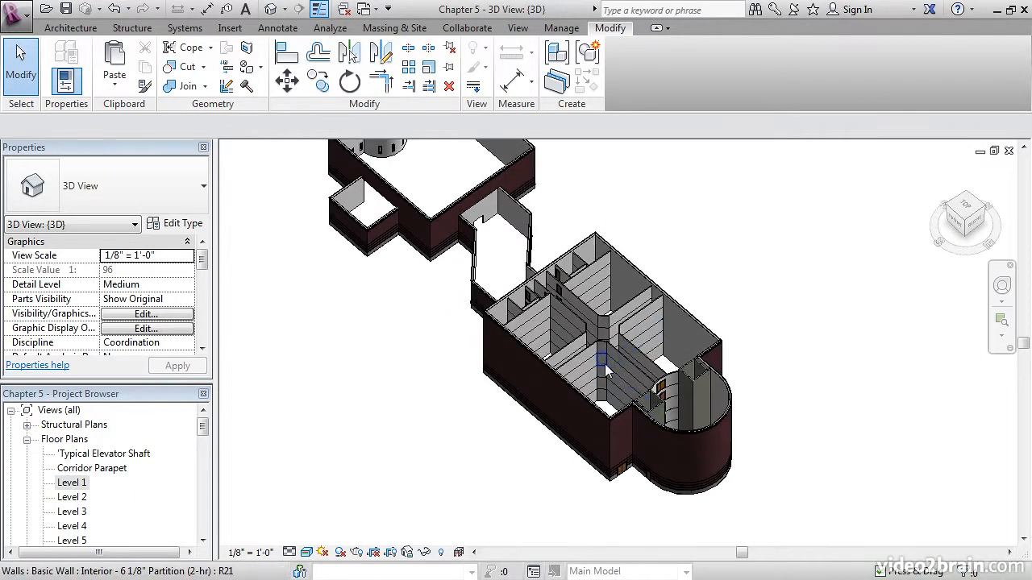
scroll(609, 375, "up", 2)
middle_click_drag(598, 324, 635, 343, "shift")
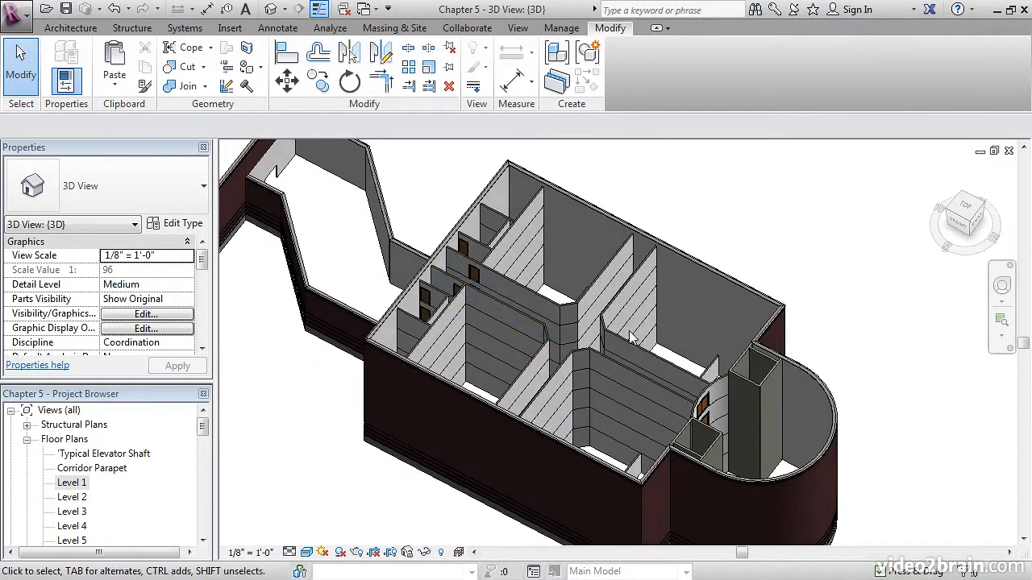
middle_click_drag(704, 295, 757, 245, "shift")
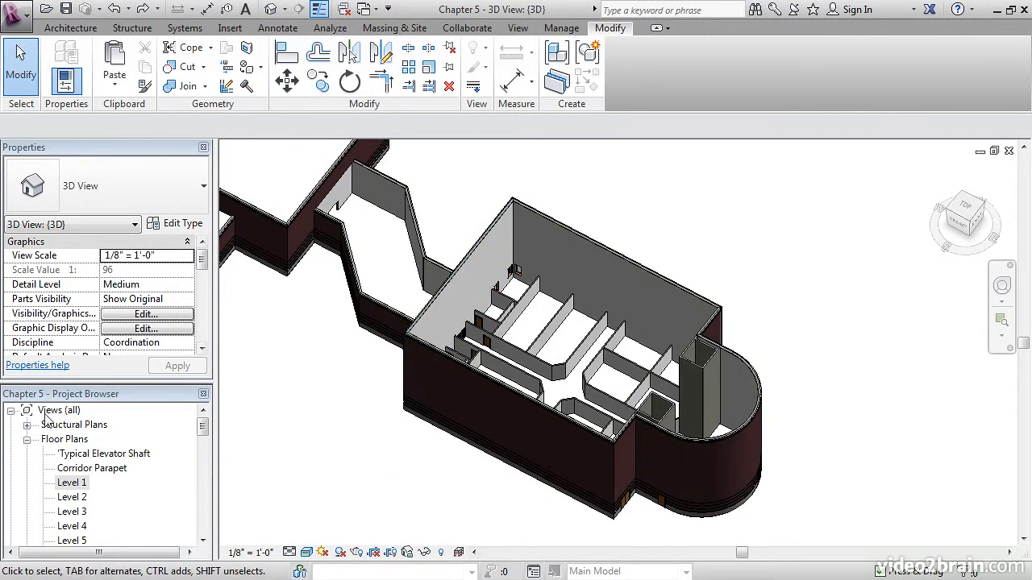
double_click(71, 482)
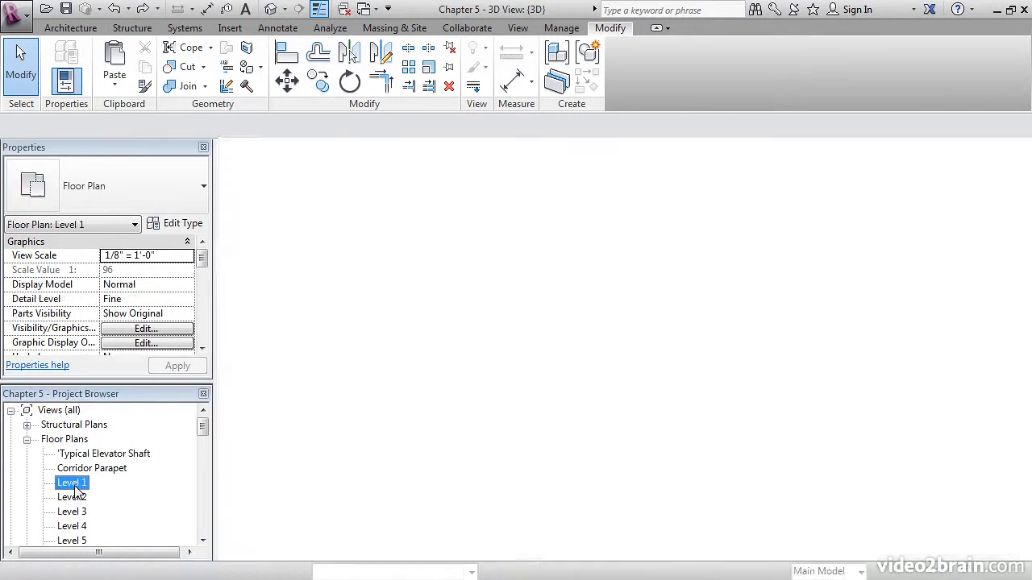
Select the curved lobby wall, its double door and the straight, angled and vertical corridor walls of the plan's eastern half
middle_click_drag(619, 400, 537, 387)
scroll(710, 371, "up", 2)
scroll(706, 366, "up", 6)
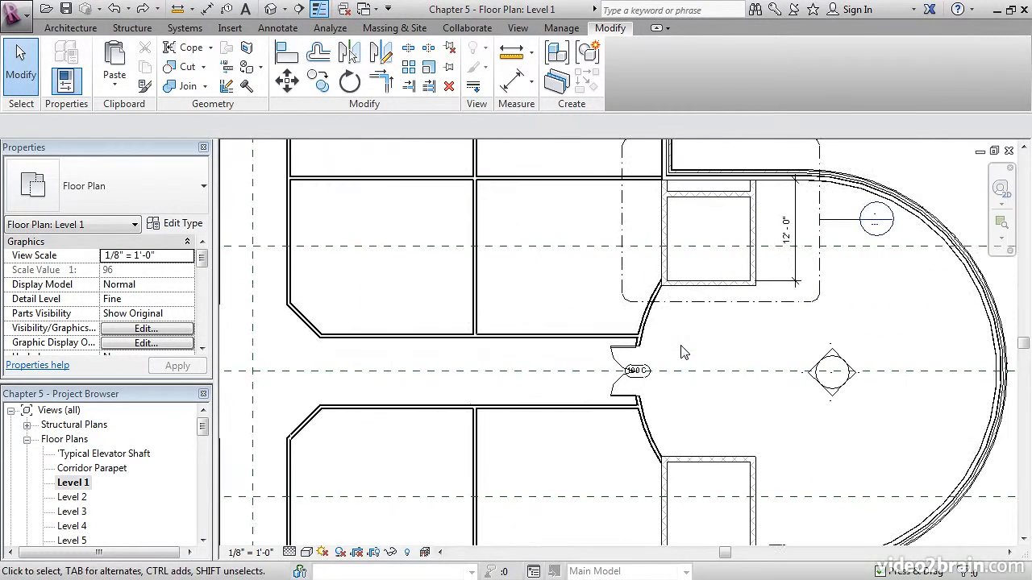
middle_click_drag(681, 347, 762, 314)
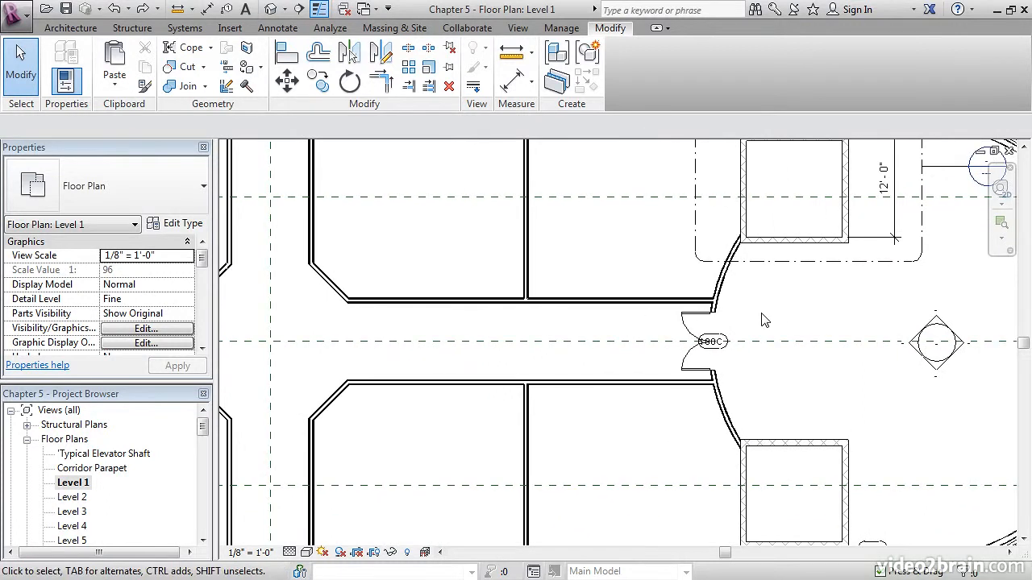
left_click(728, 284)
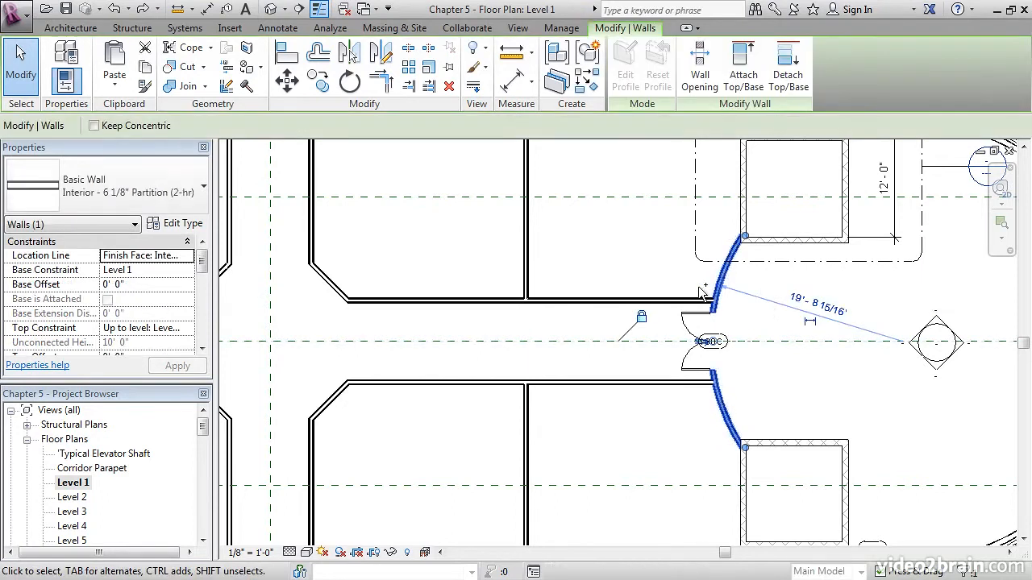
left_click(684, 325, "ctrl")
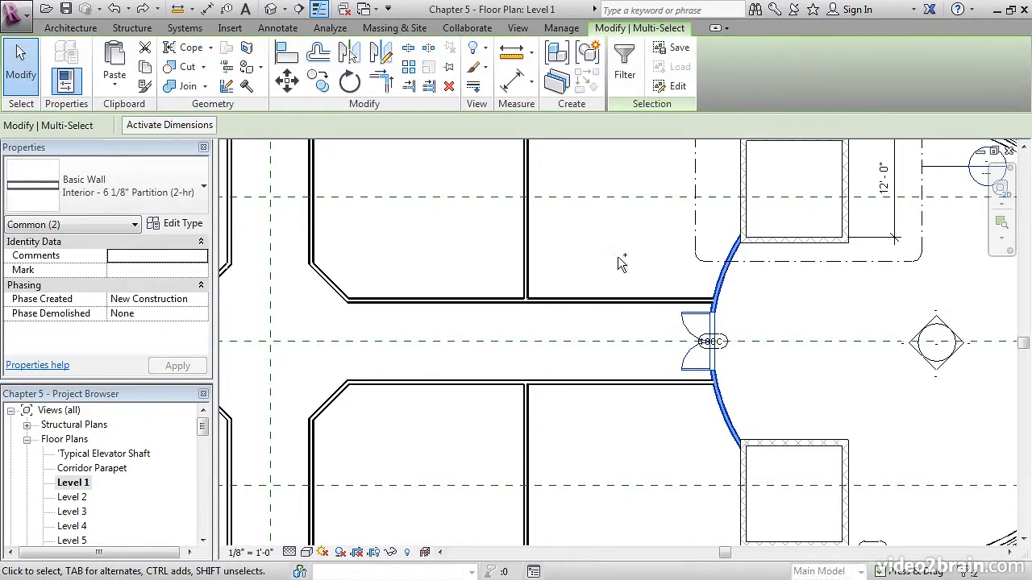
left_click(592, 300, "ctrl")
left_click(593, 382, "ctrl")
left_click(329, 401, "ctrl")
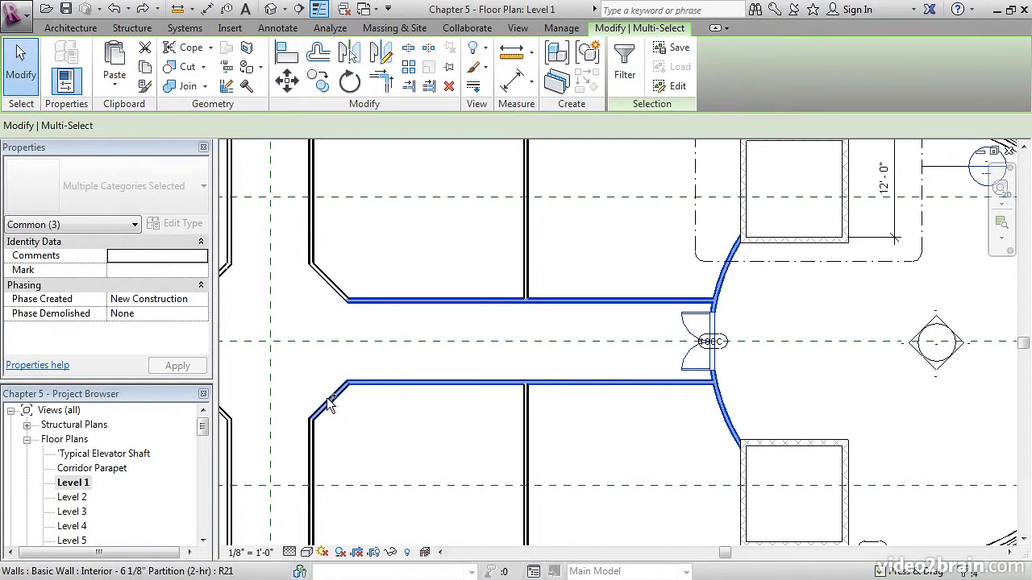
left_click(328, 284, "ctrl")
left_click(311, 230, "ctrl")
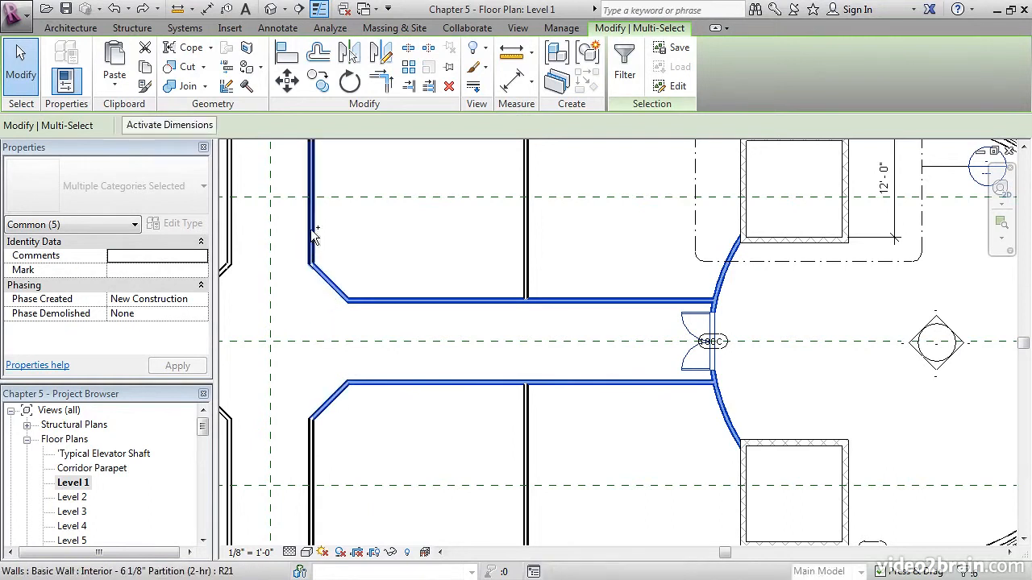
left_click(310, 453, "ctrl")
Add the vertical, angled and horizontal corridor walls west of the corridor crossing to the selection
middle_click_drag(326, 385, 587, 419)
left_click(498, 258, "ctrl")
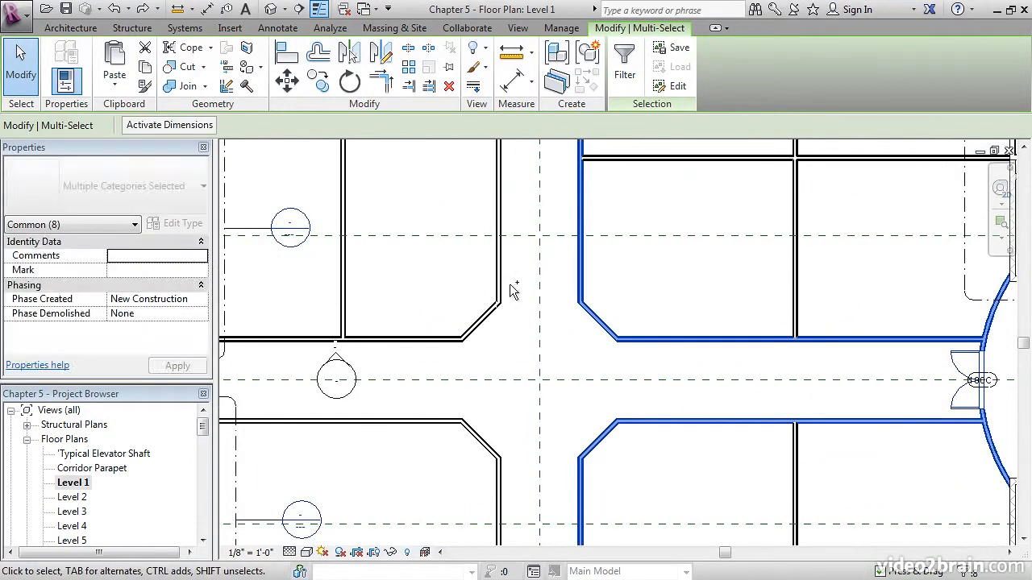
left_click(466, 332, "ctrl")
left_click(453, 338, "ctrl")
left_click(431, 420, "ctrl")
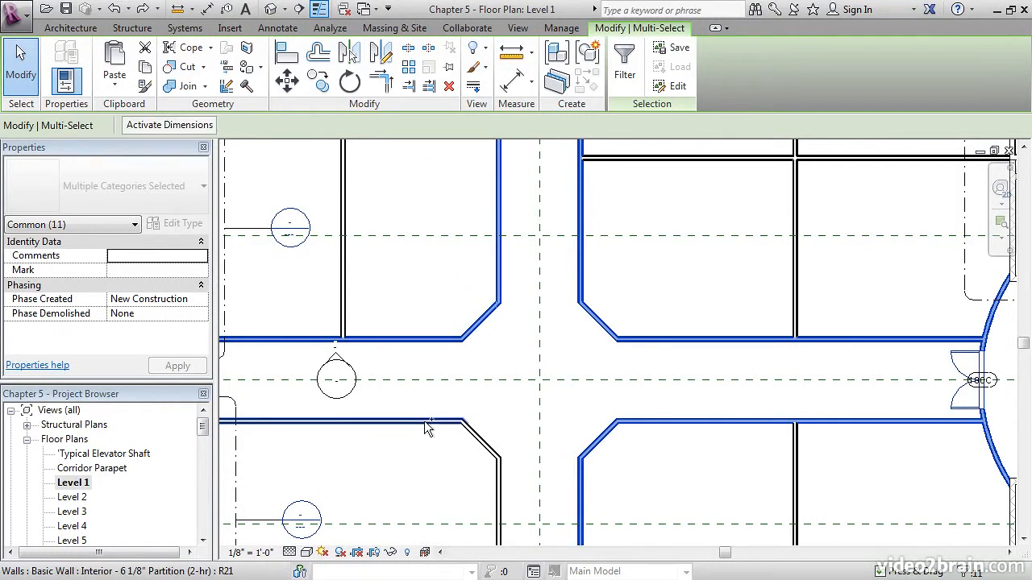
left_click(482, 440, "ctrl")
left_click(500, 484, "ctrl")
left_click(504, 482, "ctrl")
Add doors 104 and 104A and the partition walls of the small rooms south of the corridor's west end to the selection
middle_click_drag(443, 372, 906, 332)
middle_click_drag(650, 447, 544, 315)
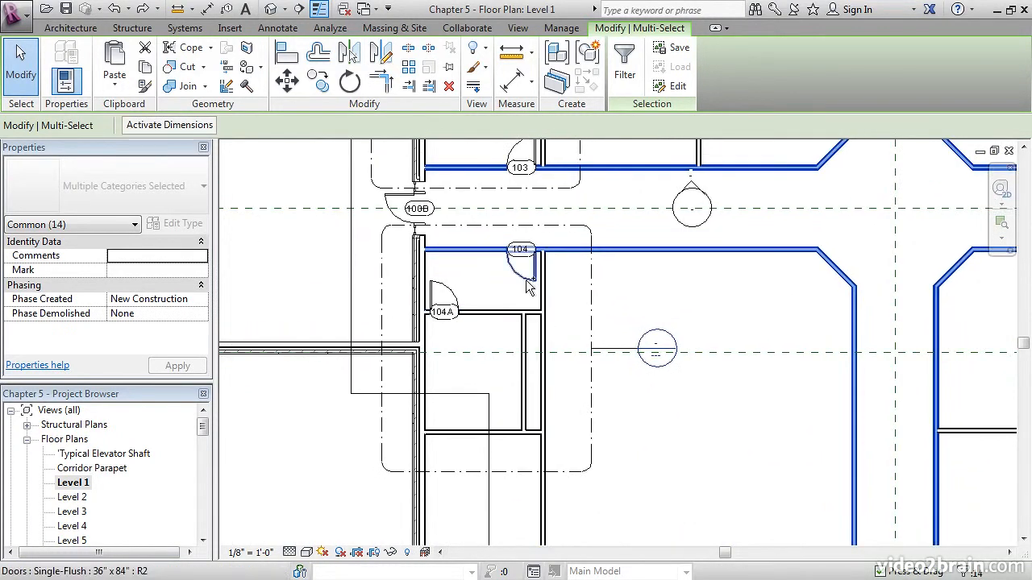
left_click(449, 287, "ctrl")
left_click(492, 313, "ctrl")
left_click(525, 335, "ctrl")
left_click(543, 338, "ctrl")
left_click(544, 332, "ctrl")
left_click(496, 433, "ctrl")
Add the matching small-room partitions north of the corridor's west end, around doors 103 and 103A, to the selection
middle_click_drag(496, 300, 463, 546)
left_click(467, 352, "ctrl")
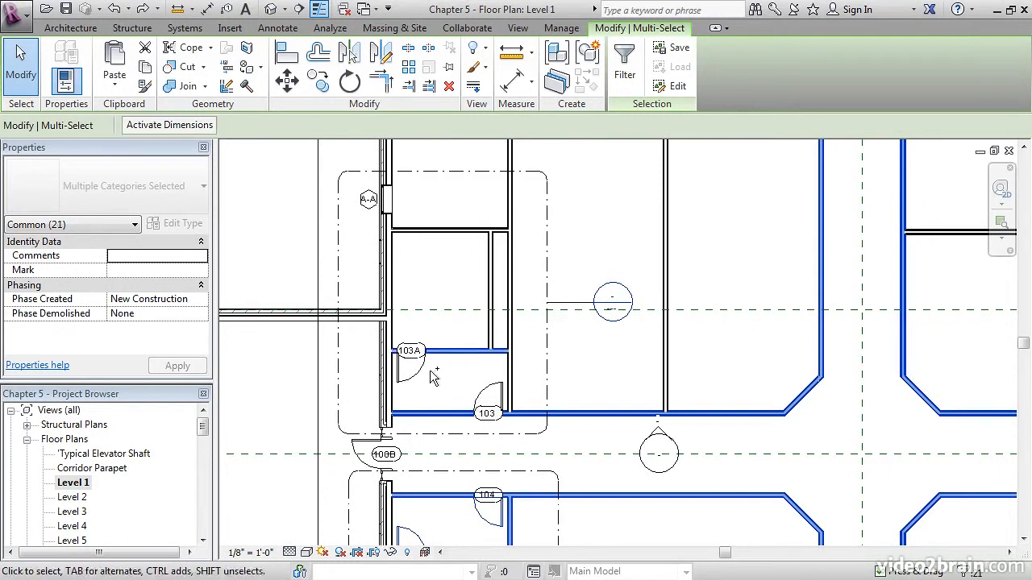
left_click(489, 323, "ctrl")
left_click(454, 229, "ctrl")
left_click(513, 214, "ctrl")
middle_click_drag(461, 422, 507, 323)
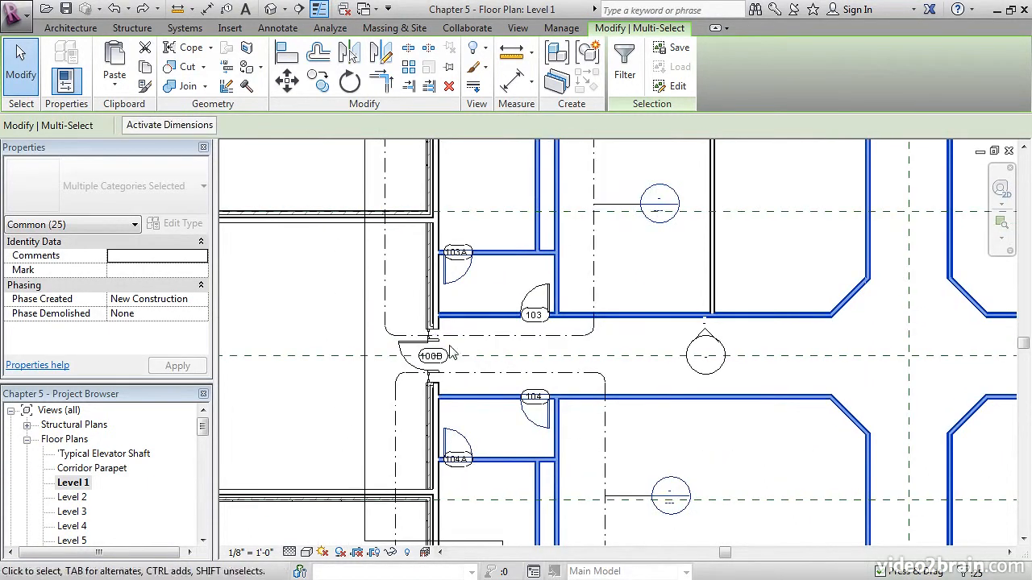
Copy the selected walls and doors to the clipboard and switch to the default 3D view
middle_click_drag(780, 364, 517, 329)
scroll(614, 344, "down", 3)
scroll(612, 344, "down", 1)
middle_click_drag(613, 344, 611, 376)
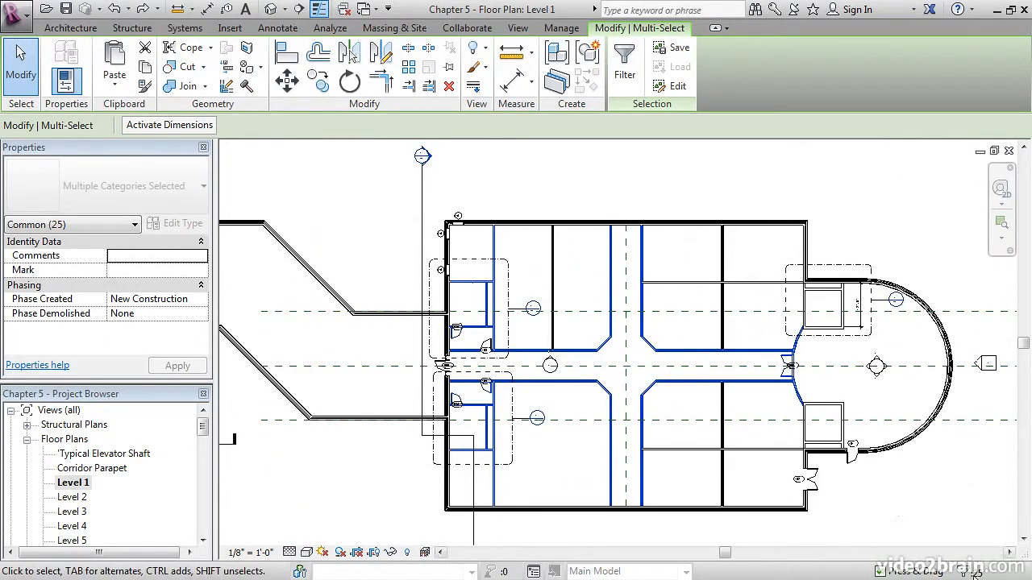
left_click(144, 68)
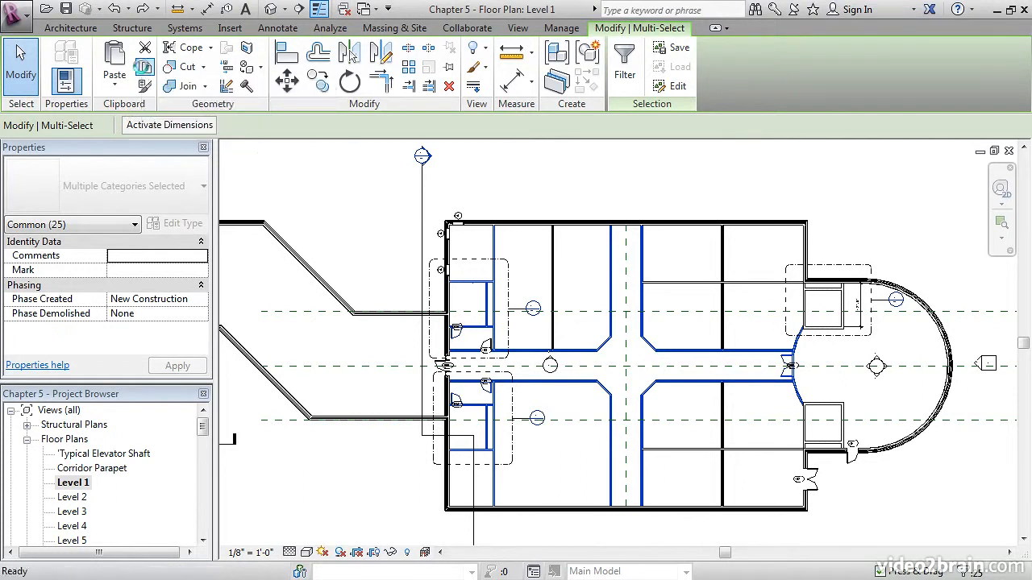
left_click(272, 9)
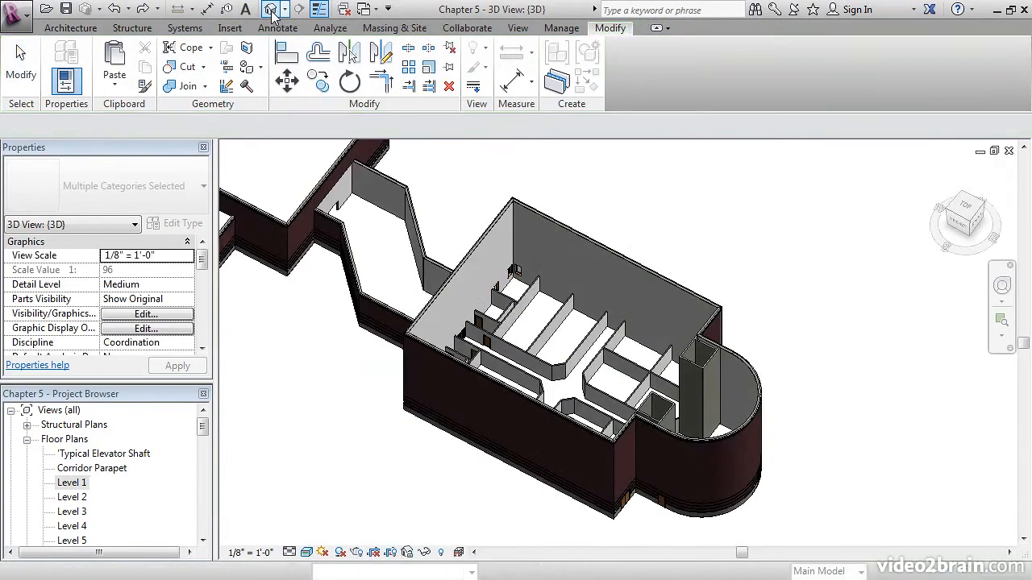
Paste the copied walls and doors aligned to Level 2, Level 3, Level 4 and Level 5
left_click(118, 90)
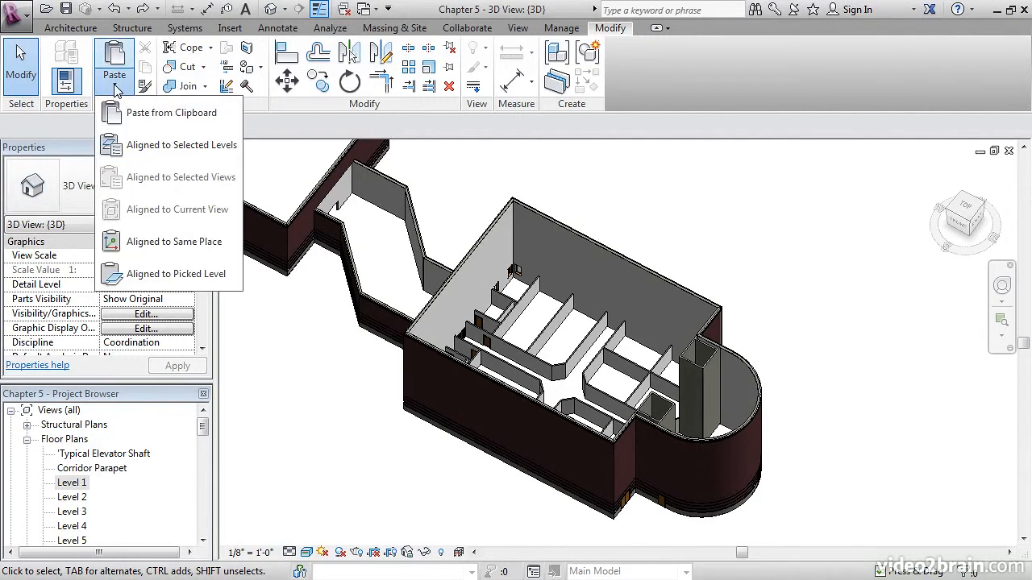
left_click(158, 146)
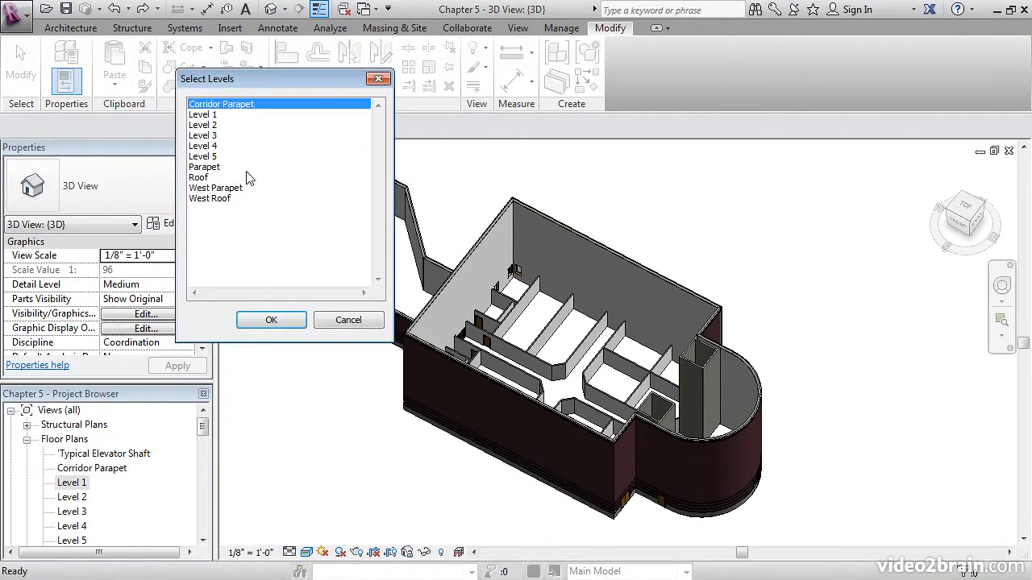
left_click(208, 126)
left_click(203, 136, "ctrl")
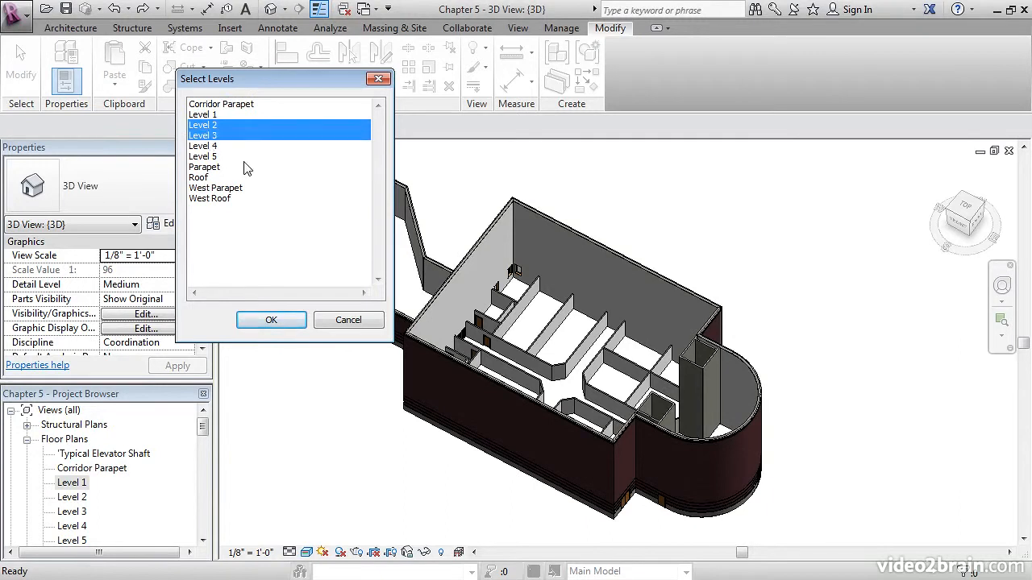
left_click(206, 146, "ctrl")
left_click(211, 156, "ctrl")
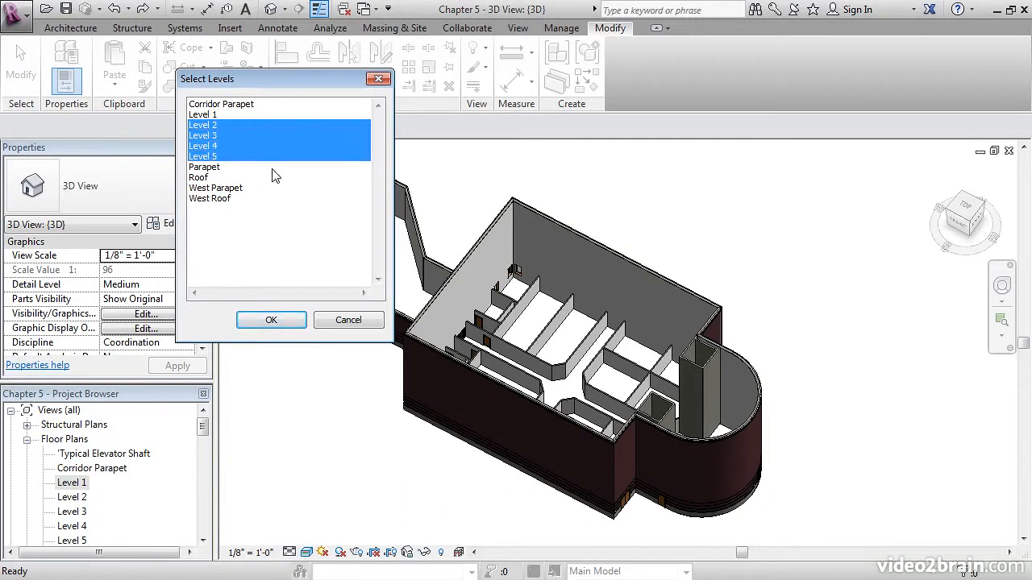
left_click(271, 321)
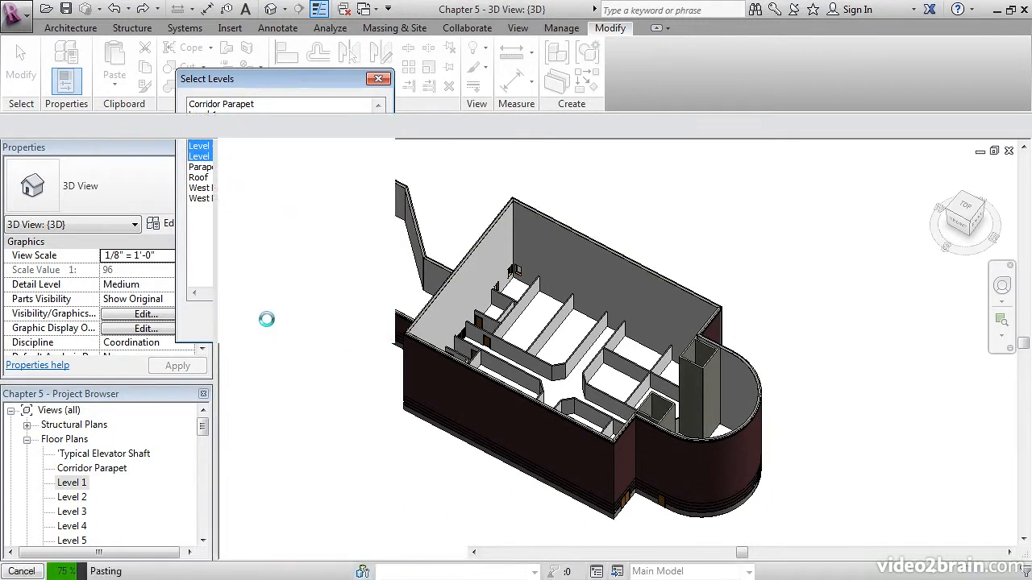
middle_click_drag(637, 372, 547, 287, "shift")
scroll(569, 355, "up", 5)
scroll(570, 356, "down", 4)
scroll(586, 368, "up", 5)
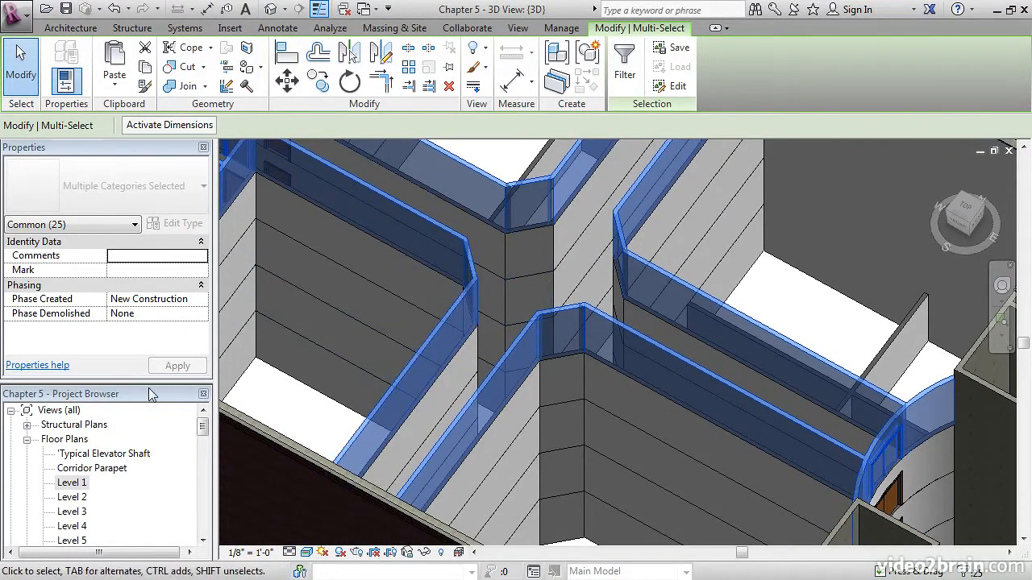
In the Level 1 floor plan, extend the horizontal partition above the northwest small rooms east to the next vertical partition
double_click(72, 483)
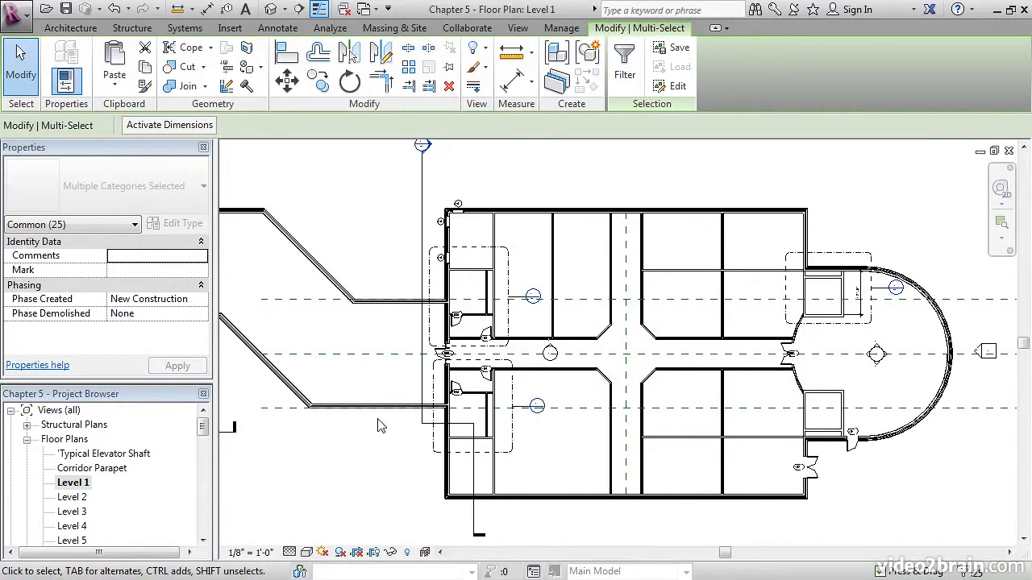
scroll(498, 344, "up", 3)
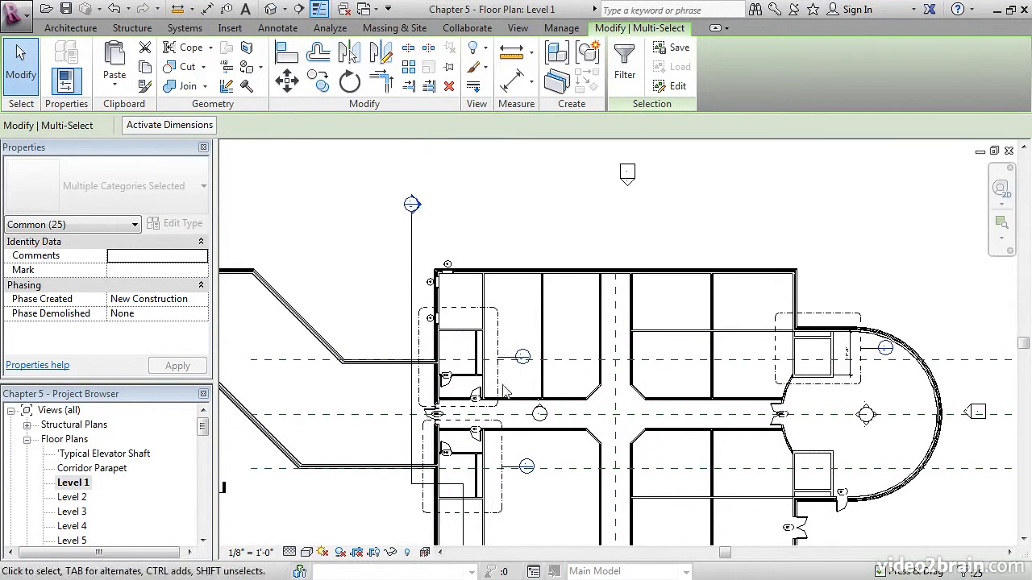
scroll(500, 315, "up", 4)
middle_click_drag(491, 290, 502, 293)
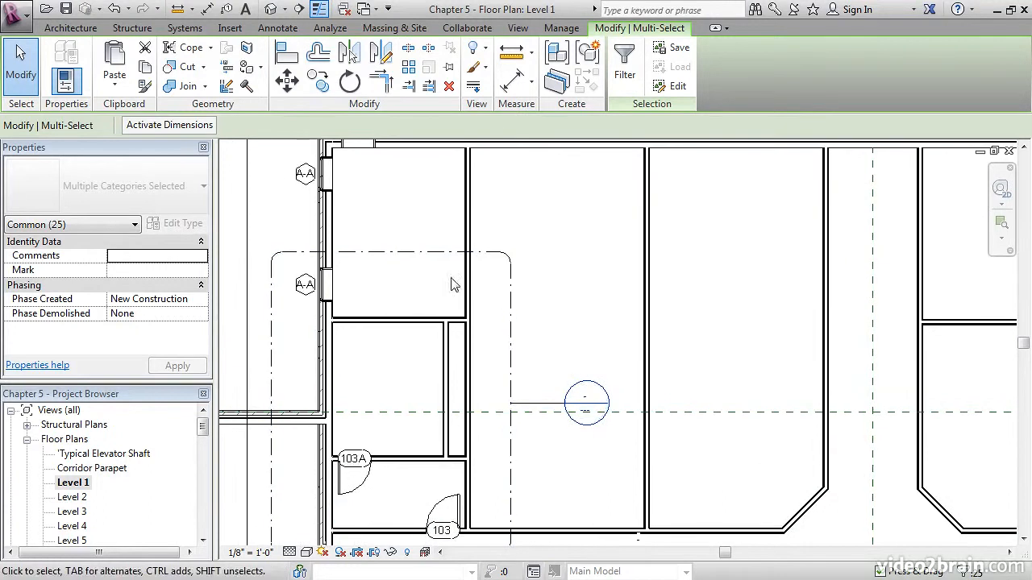
left_click(386, 323)
left_click_drag(468, 322, 504, 322)
left_click_drag(570, 323, 647, 322)
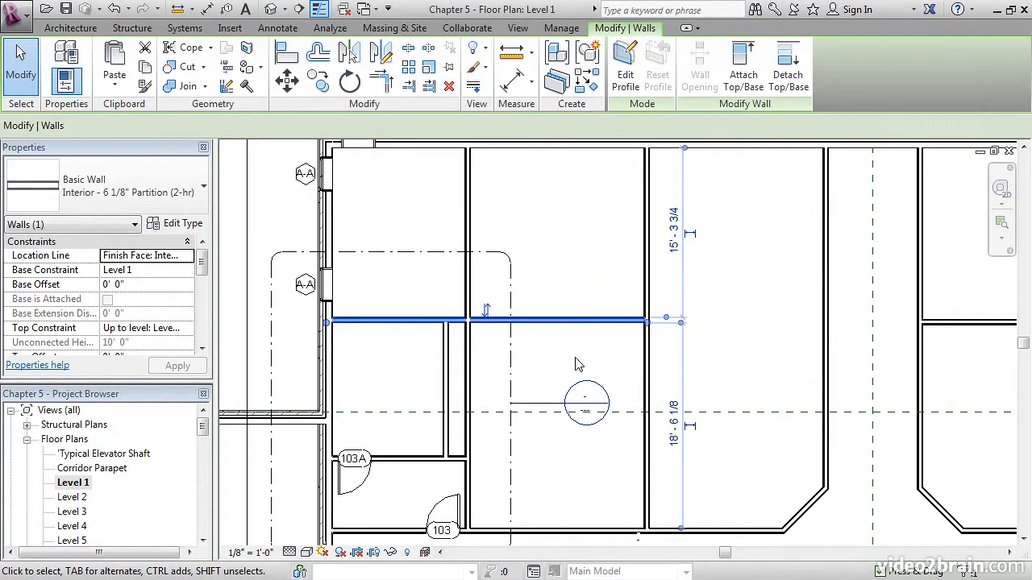
left_click(569, 256)
Create a similar 6 1/8" partition across the room directly above the extended wall, spanning between its two vertical partitions
middle_click_drag(592, 260, 584, 318)
scroll(569, 304, "up", 1)
left_click(554, 392)
right_click(555, 395)
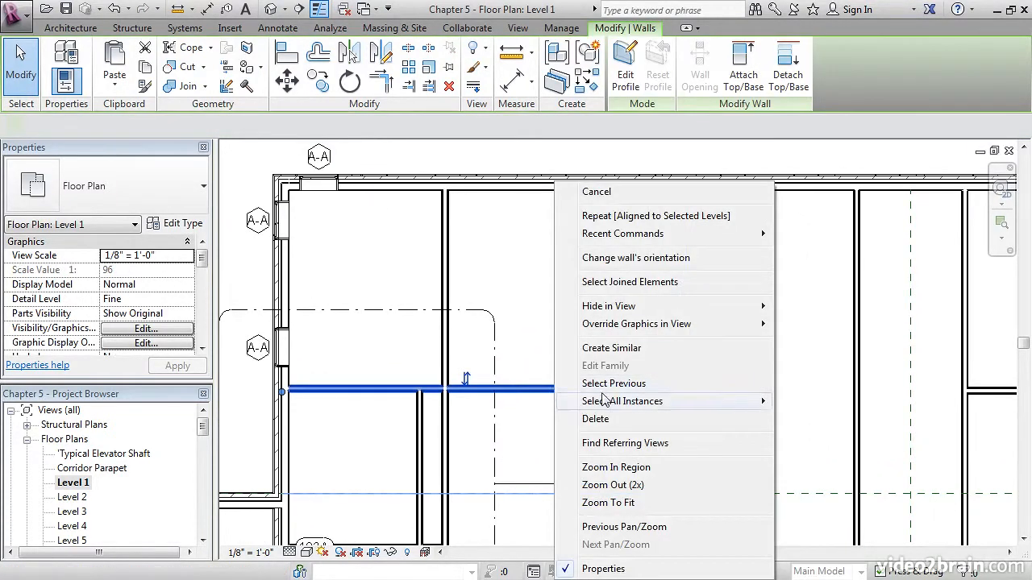
left_click(611, 347)
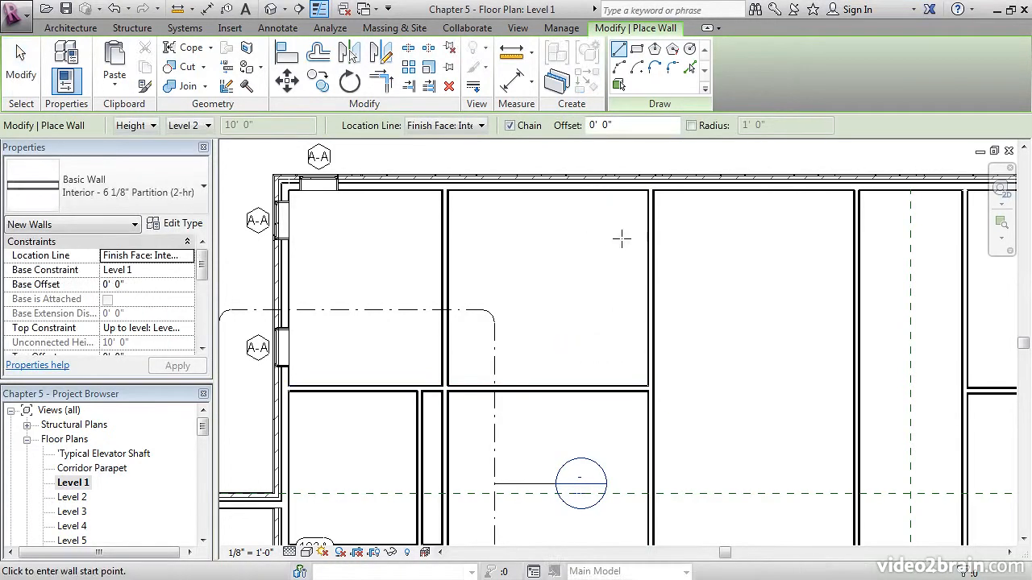
left_click(647, 280)
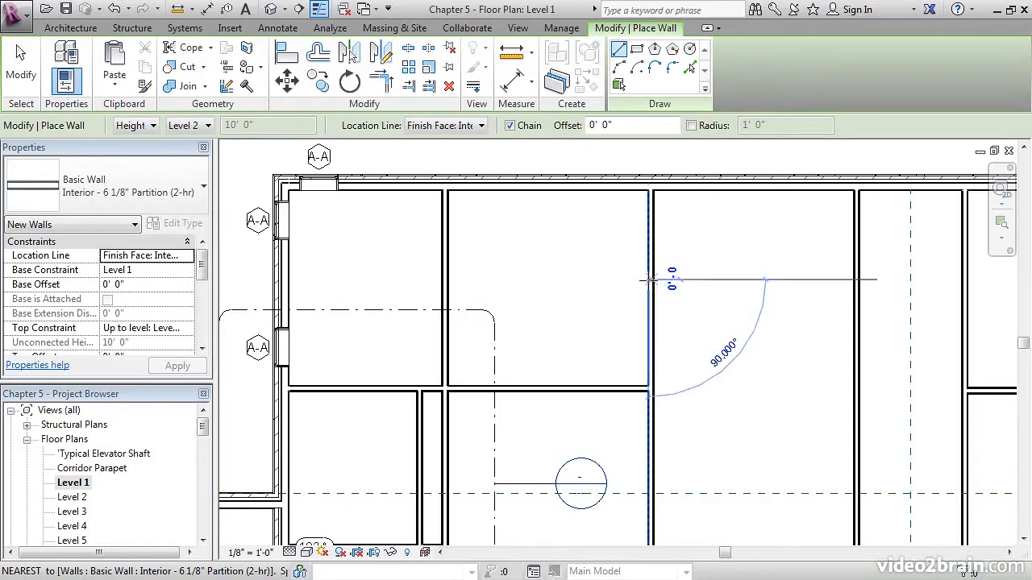
left_click(447, 281)
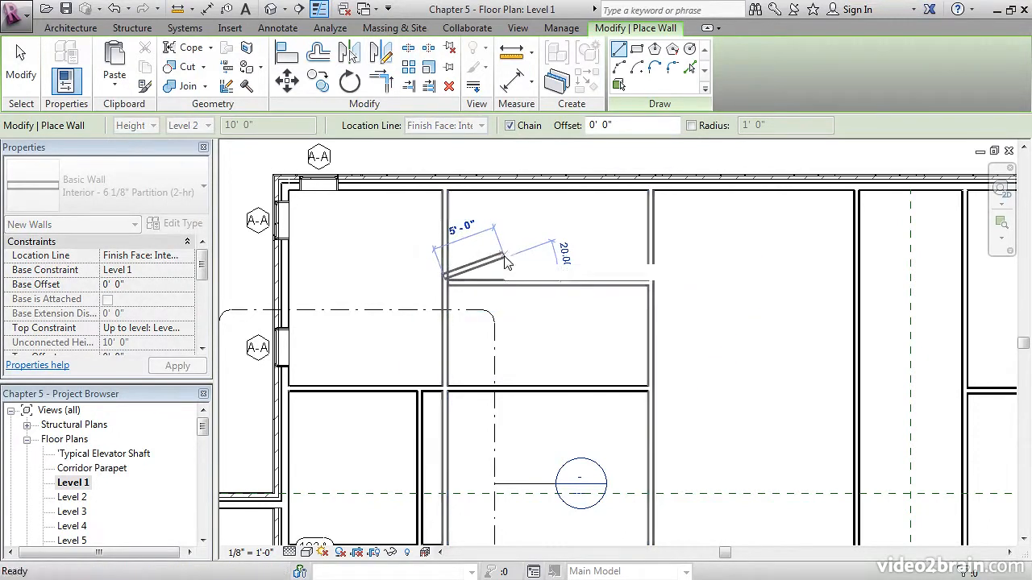
key("Escape")
key("Escape")
Create a similar 6 1/8" partition from the corridor's south wall to the south exterior wall, aligned with the vertical partition north of the corridor
middle_click_drag(510, 290, 500, 311)
middle_click_drag(513, 445, 524, 215)
mouse_move(528, 421)
middle_mouse_down()
mouse_move(515, 303)
mouse_move(562, 406)
mouse_move(544, 413)
middle_mouse_up()
scroll(556, 349, "down", 5)
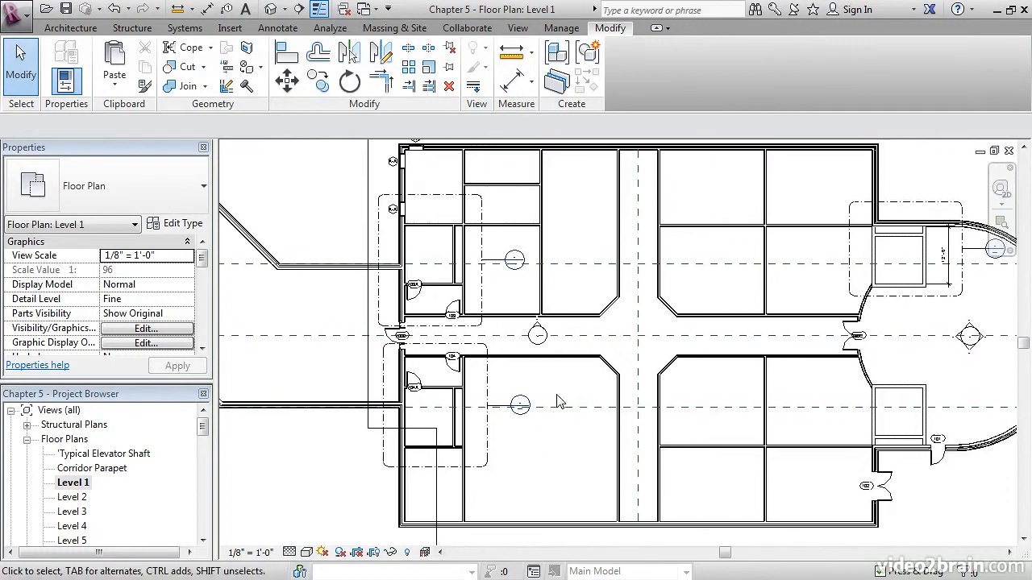
right_click(543, 296)
left_click(607, 348)
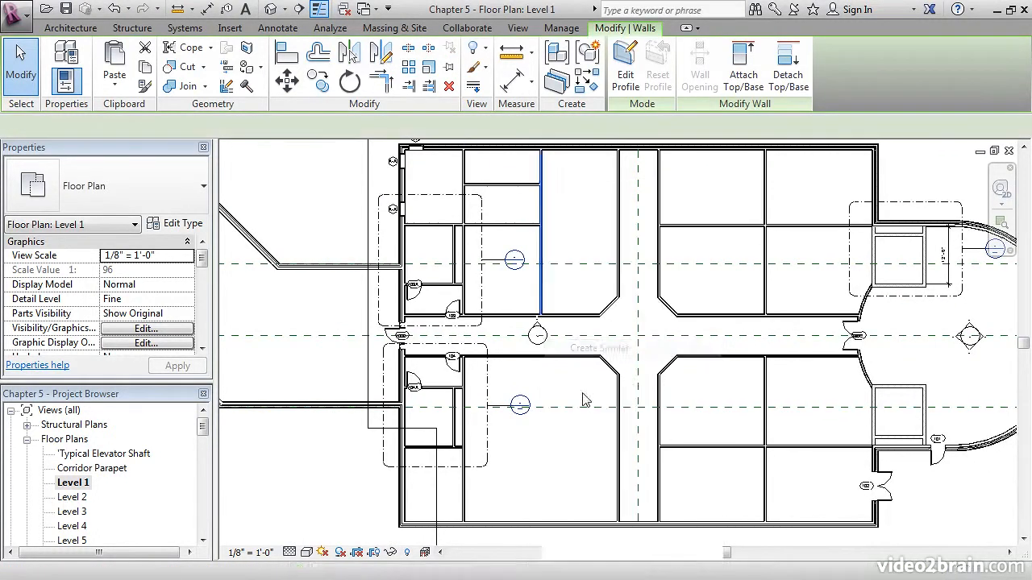
scroll(553, 378, "up", 5)
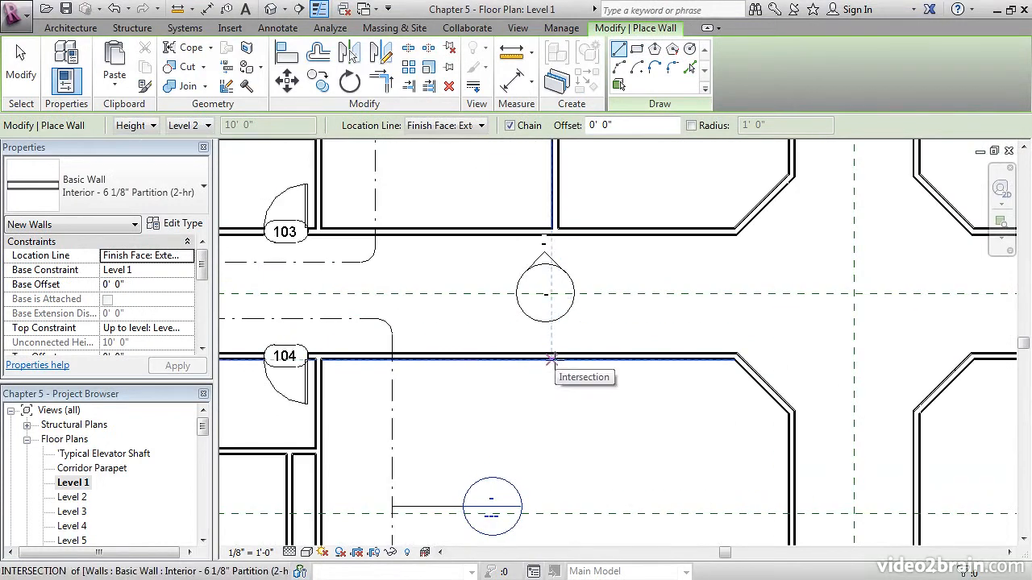
left_click(551, 358)
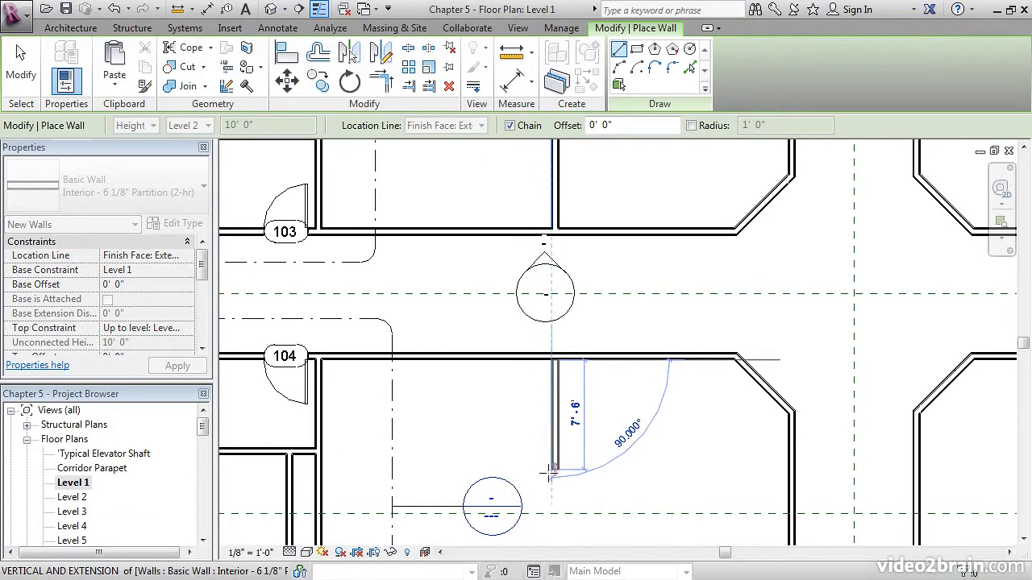
middle_click_drag(551, 476, 562, 353)
scroll(552, 368, "down", 4)
middle_click_drag(559, 435, 560, 385)
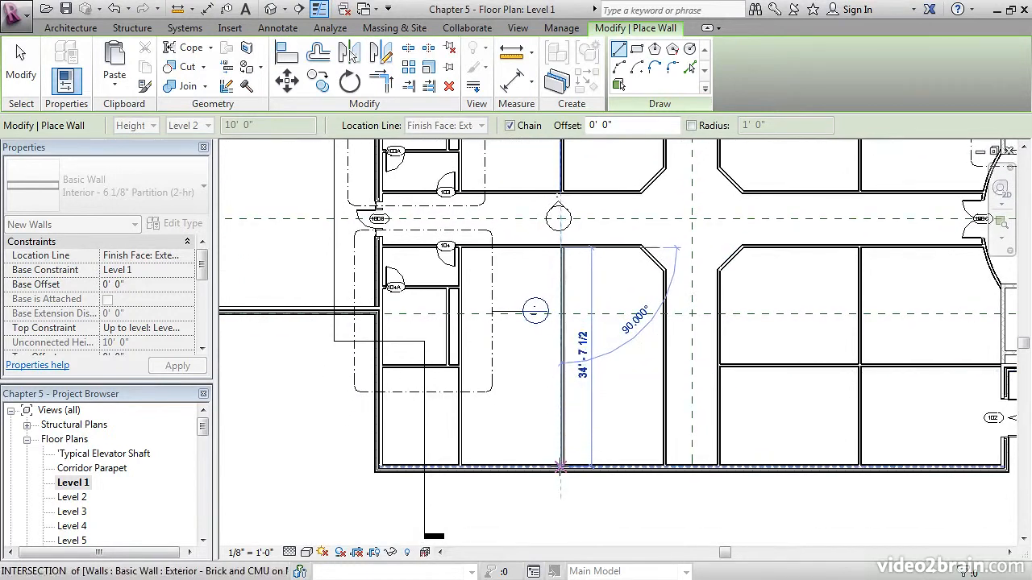
left_click(562, 466)
key("Escape")
key("Escape")
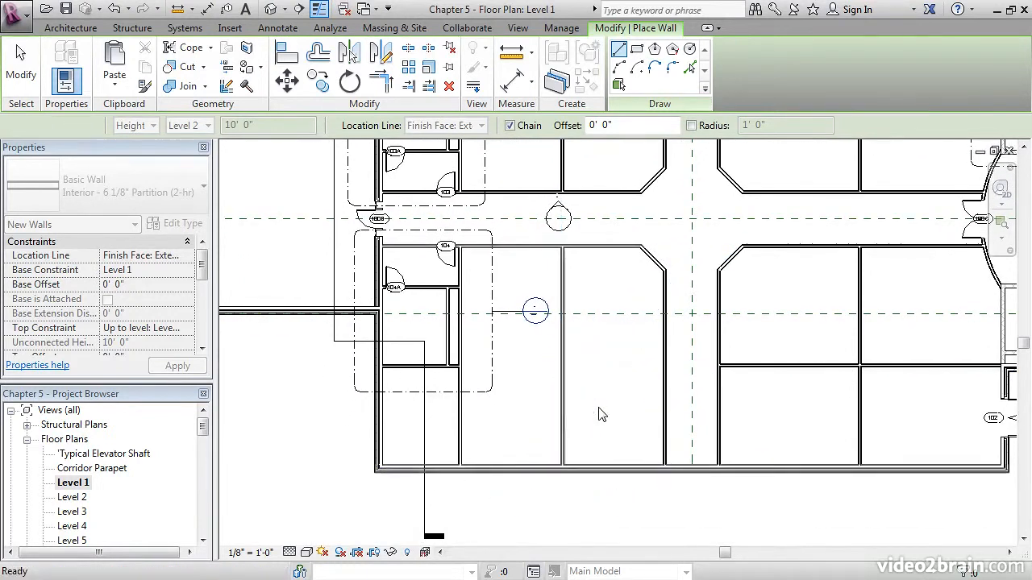
Create a similar horizontal partition about midway down the southern room, from the new vertical partition east to the next vertical wall
middle_click_drag(620, 365, 626, 408)
scroll(612, 420, "up", 1)
middle_click_drag(607, 444, 606, 416)
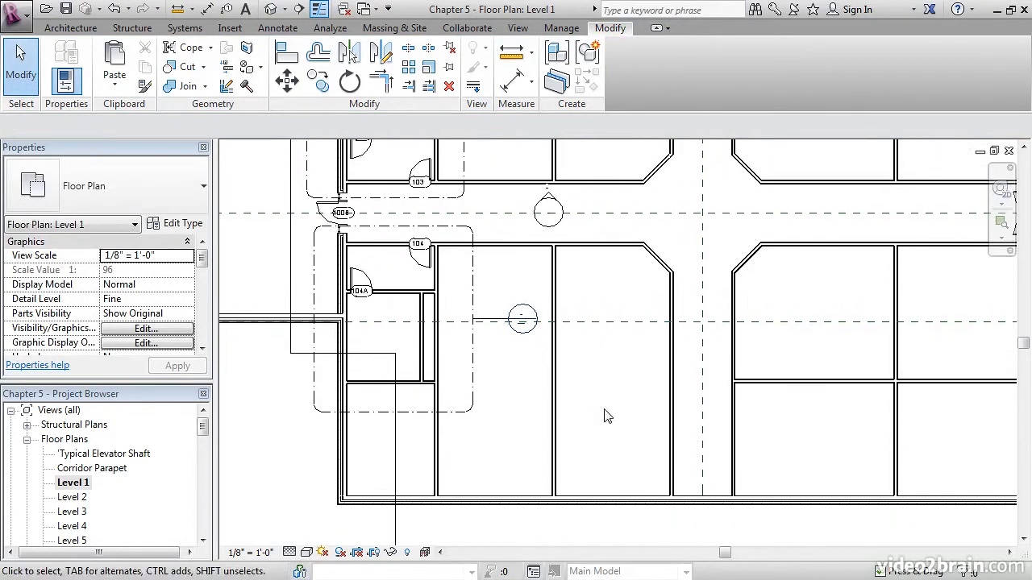
right_click(554, 384)
left_click(615, 351)
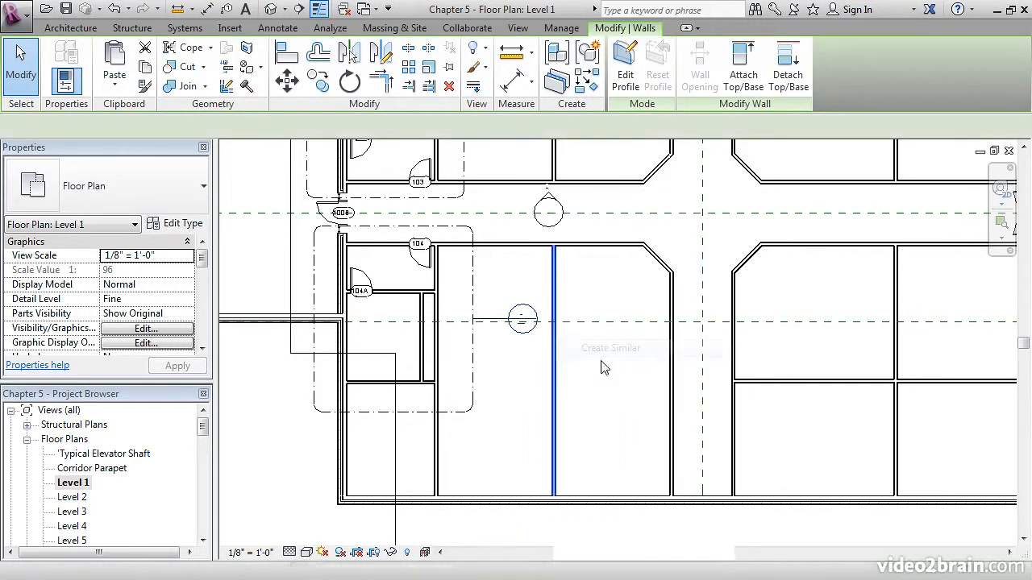
left_click(556, 373)
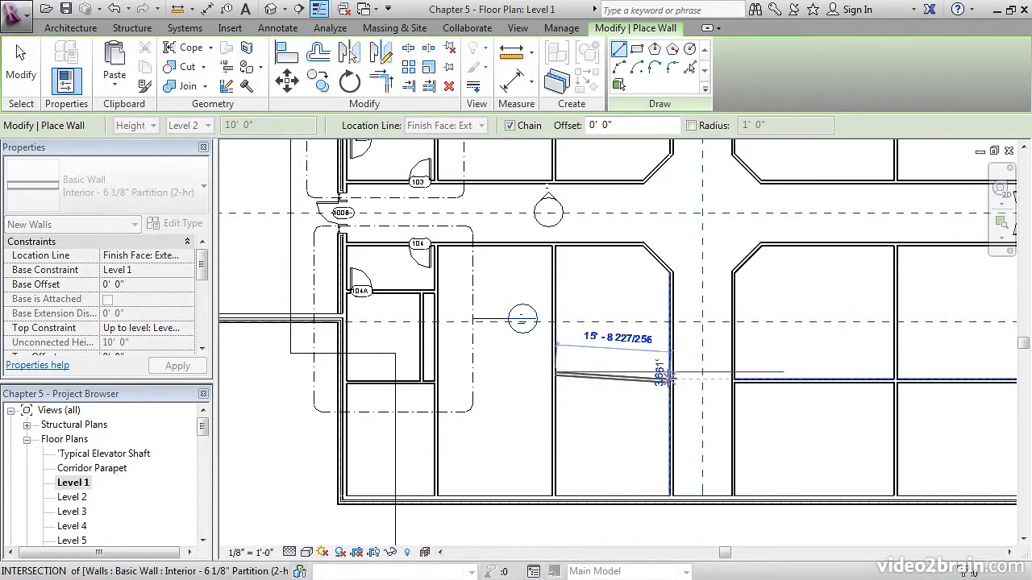
left_click(669, 372)
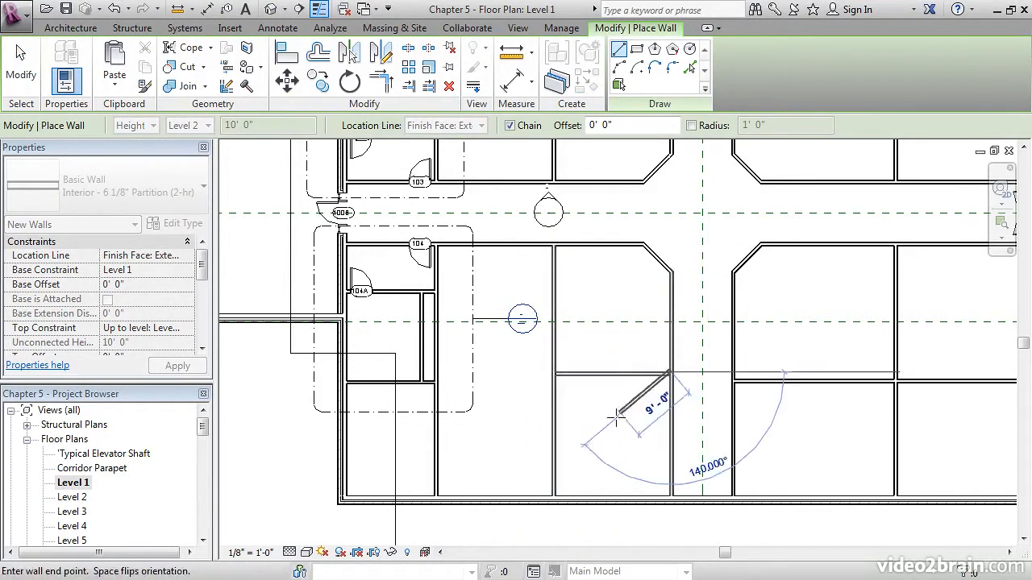
key("Escape")
key("Escape")
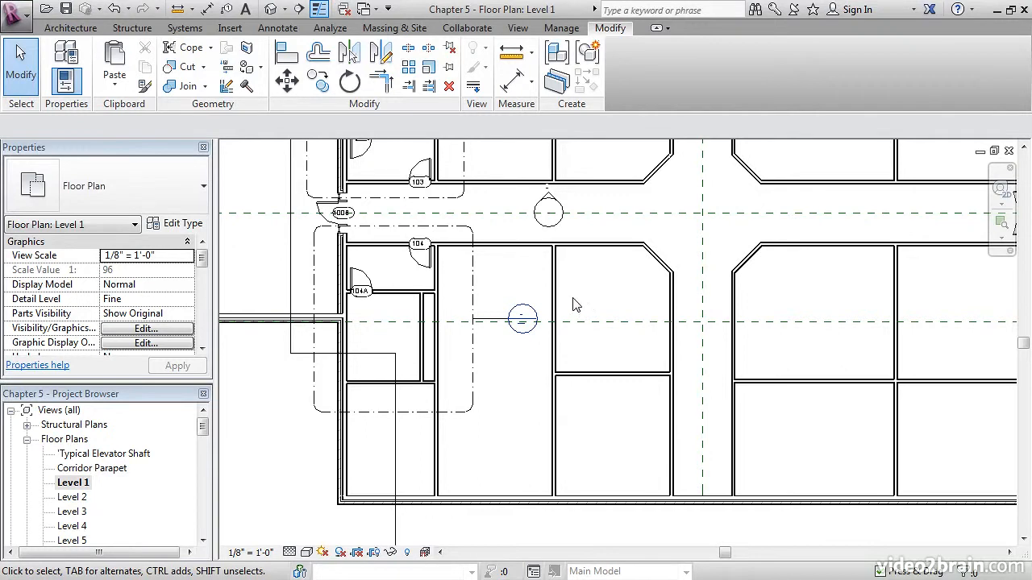
Create a component similar to the elliptical arch passage opening in the west building and choose its 34" x 84" type
middle_click_drag(590, 285, 544, 355)
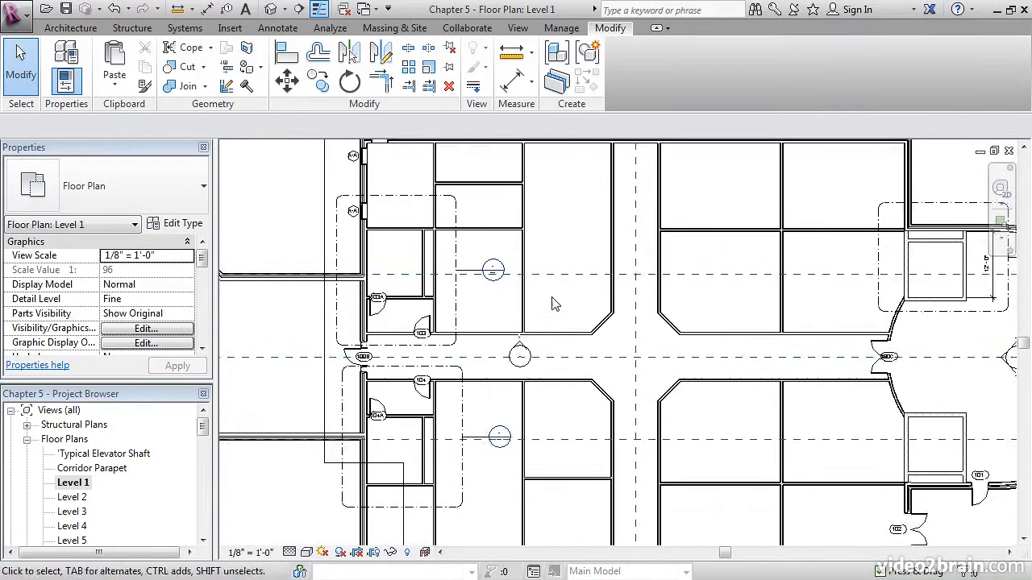
scroll(474, 270, "up", 3)
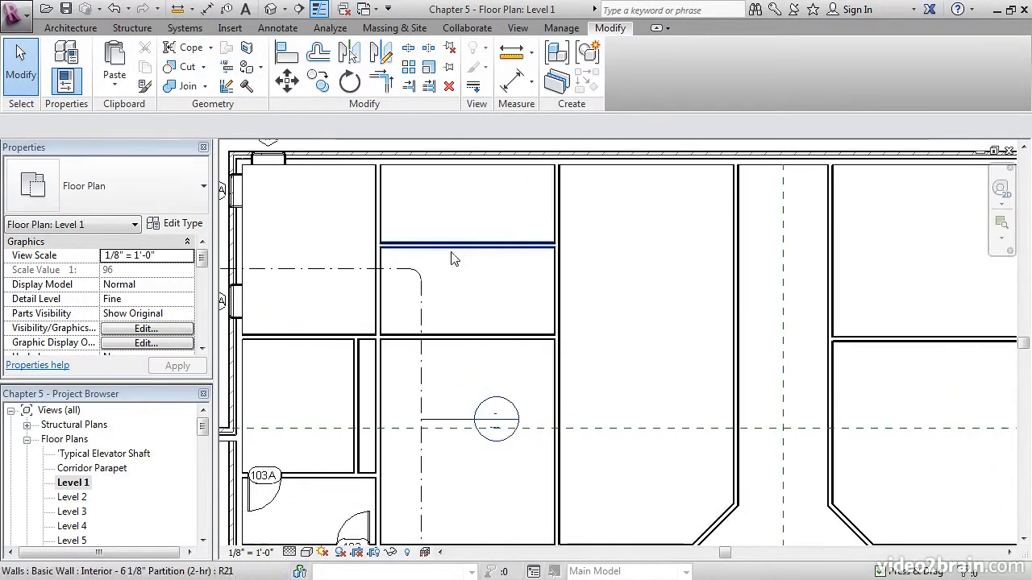
middle_click_drag(461, 326, 488, 312)
scroll(489, 314, "down", 4)
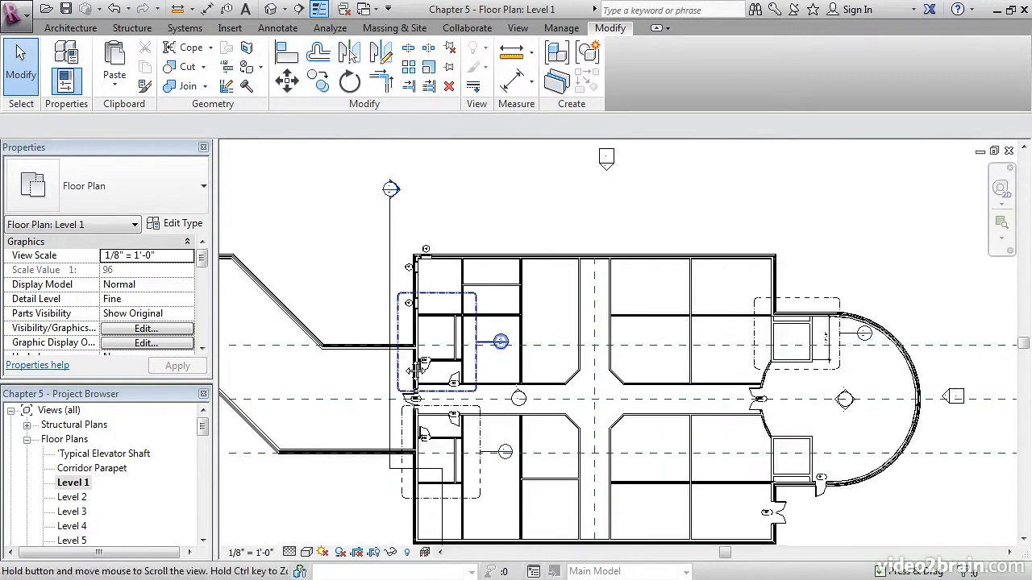
middle_click_drag(242, 345, 523, 326)
right_click(487, 305)
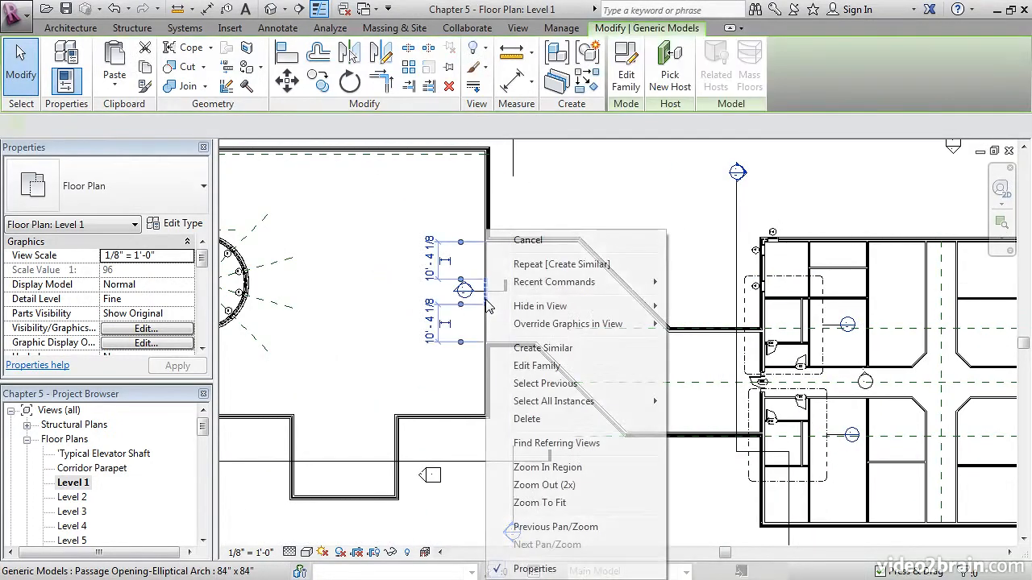
left_click(552, 409)
middle_click_drag(832, 356, 395, 359)
scroll(534, 332, "up", 2)
scroll(534, 332, "up", 1)
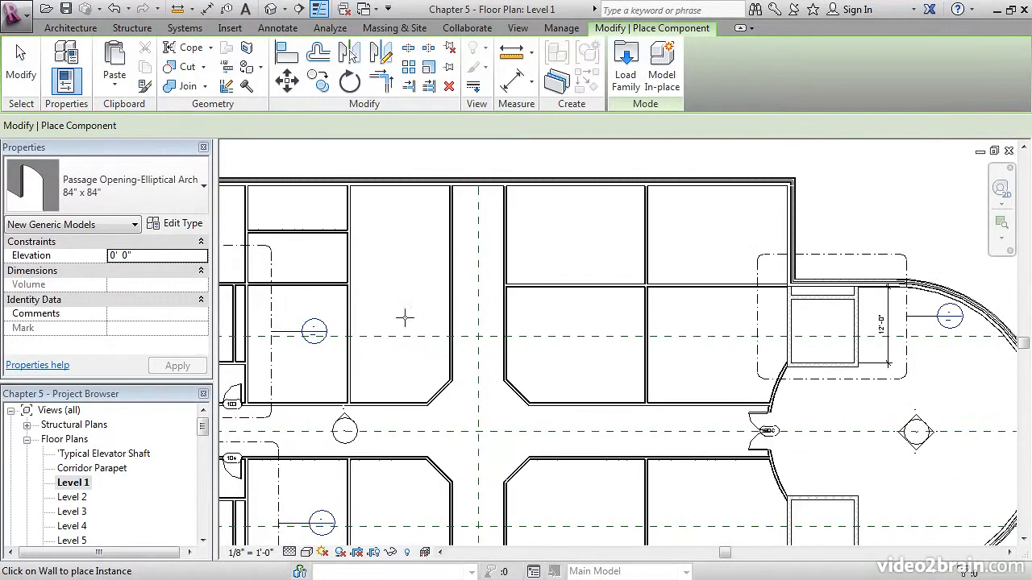
left_click(155, 195)
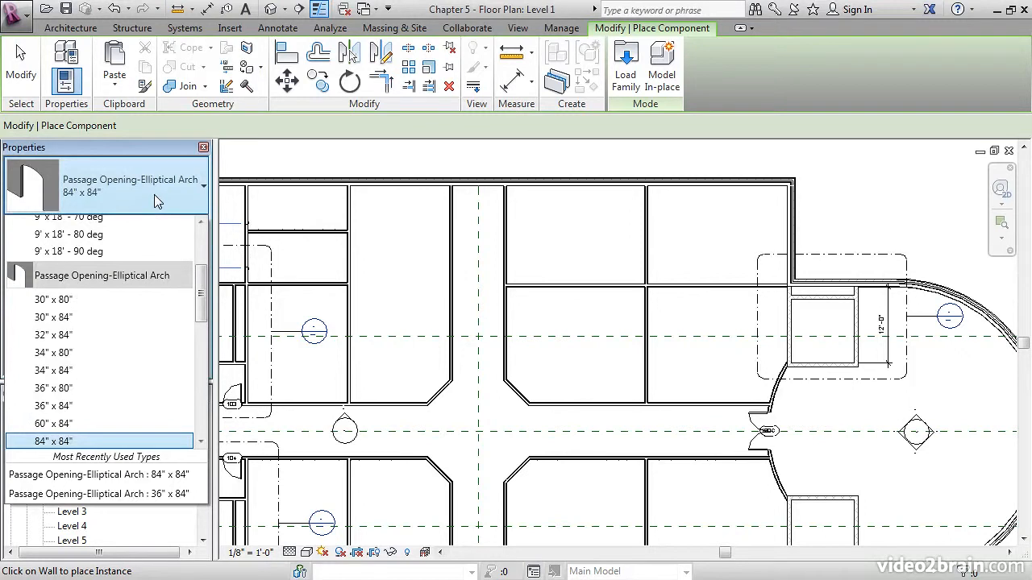
left_click(68, 378)
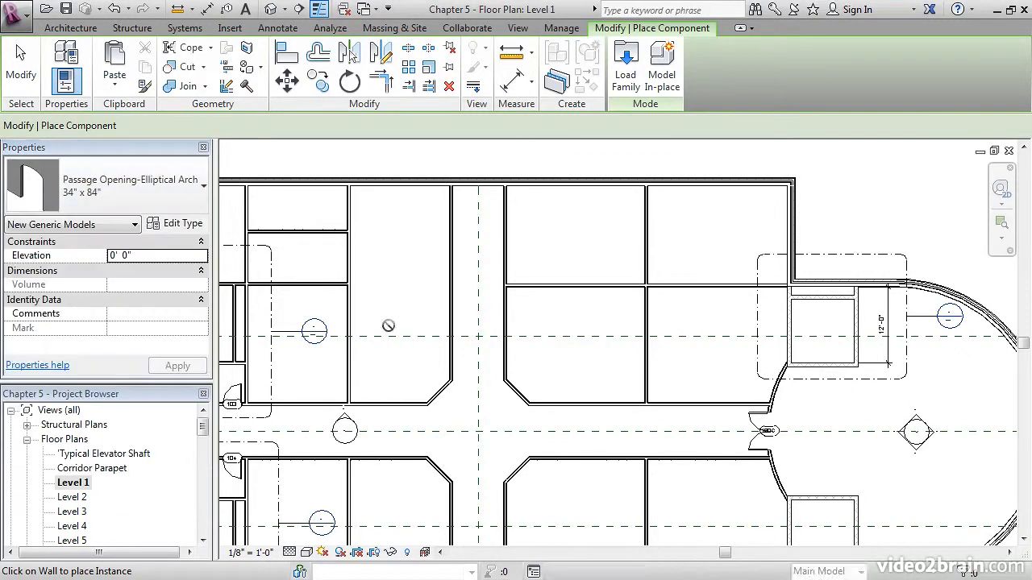
Place a 34" x 84" arched opening near the middle of each of the two horizontal partitions in the northwest middle rooms
middle_click_drag(438, 349, 645, 362)
scroll(567, 334, "up", 2)
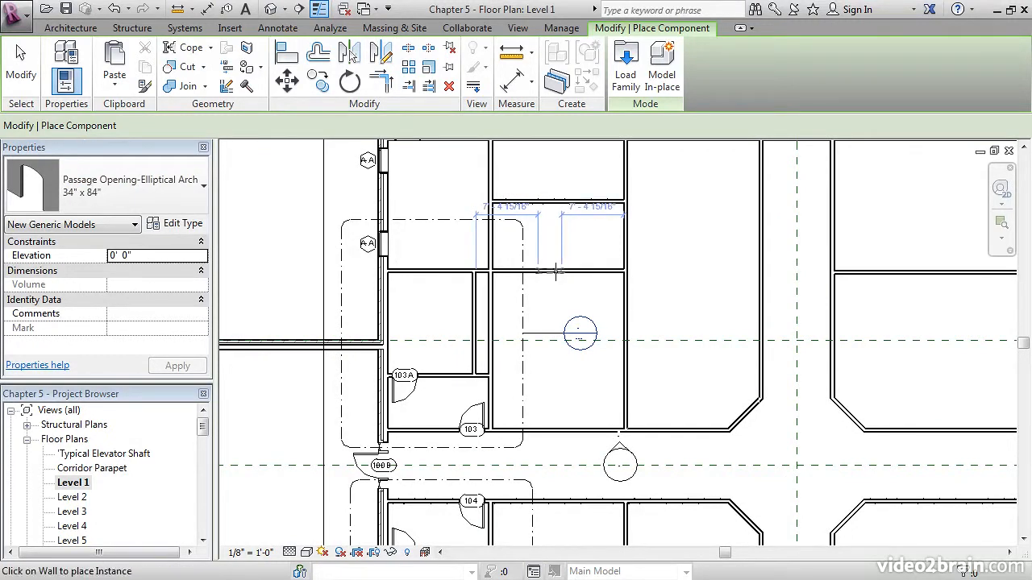
middle_click_drag(572, 222, 516, 342)
scroll(515, 341, "up", 1)
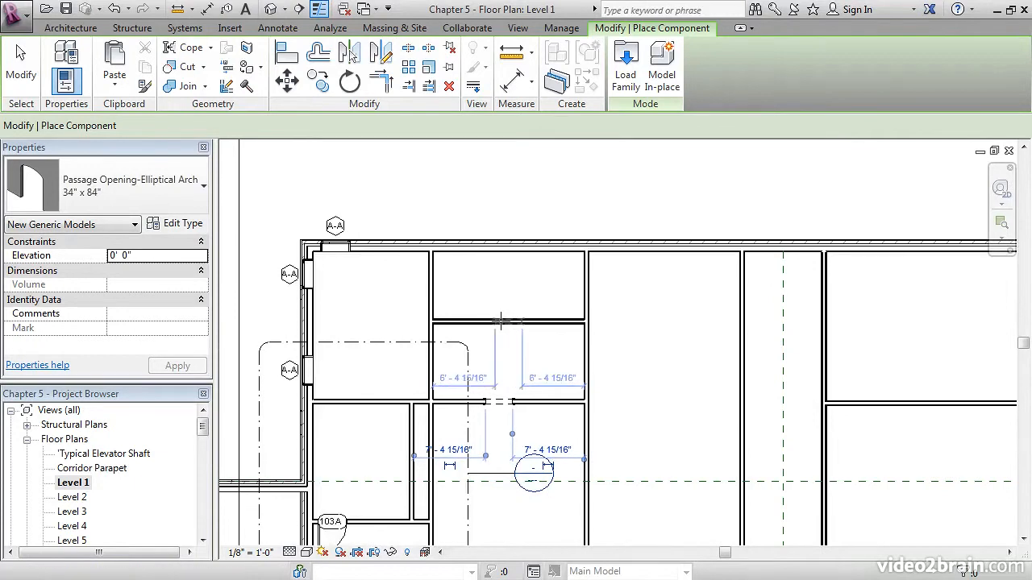
left_click(500, 321)
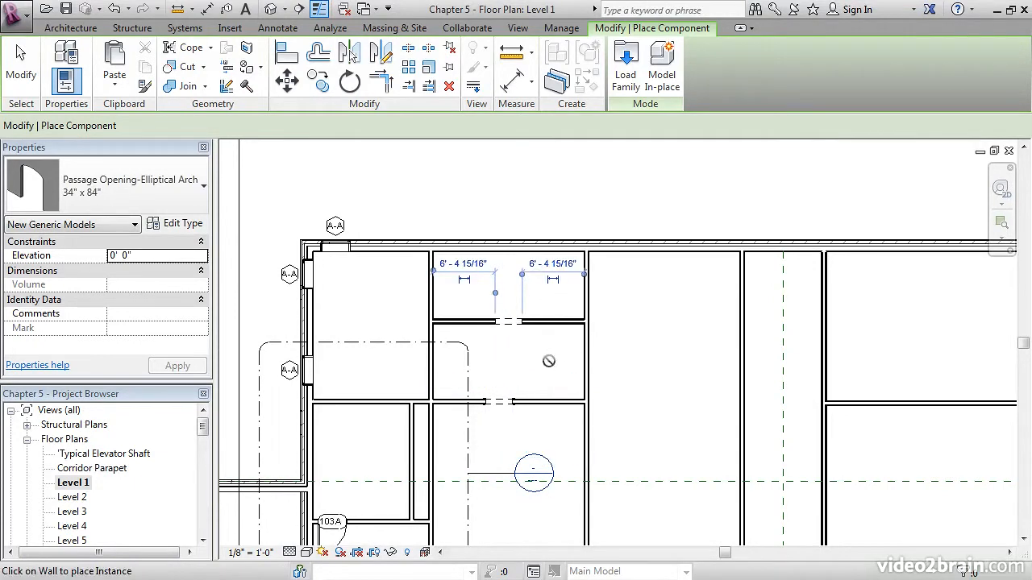
key("Escape")
scroll(476, 383, "up", 2)
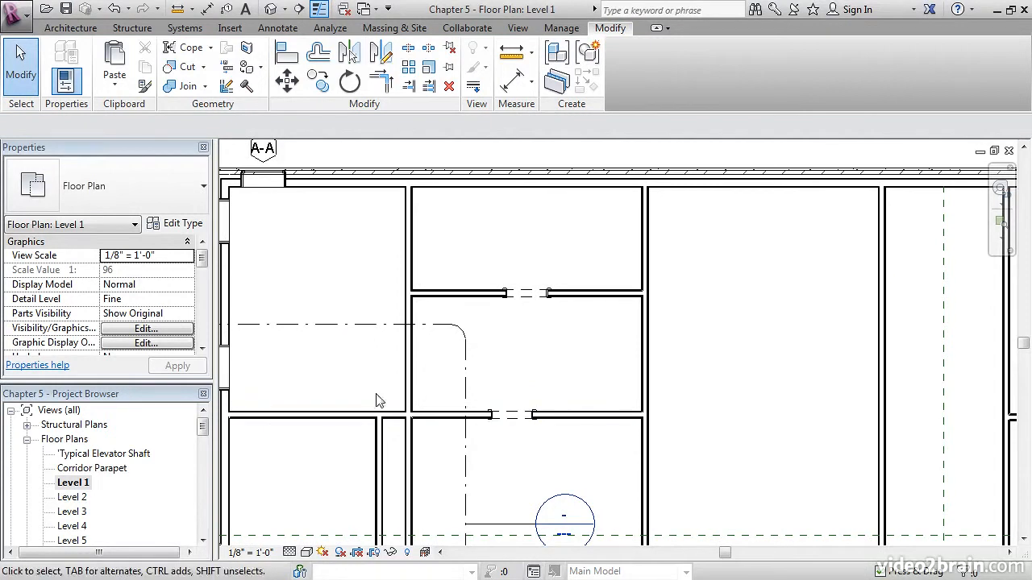
scroll(528, 352, "up", 3)
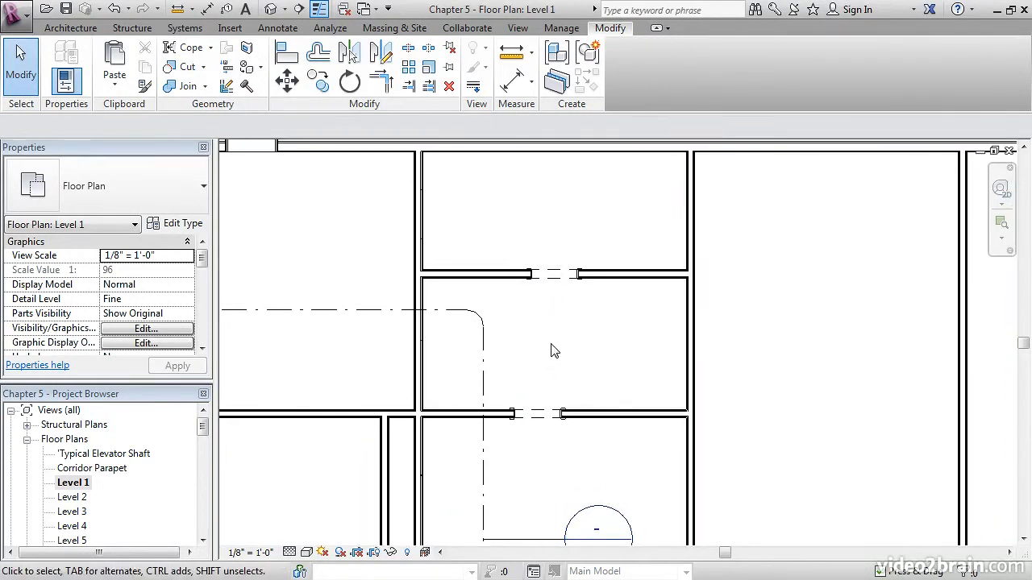
key("a")
key("l")
key("Escape")
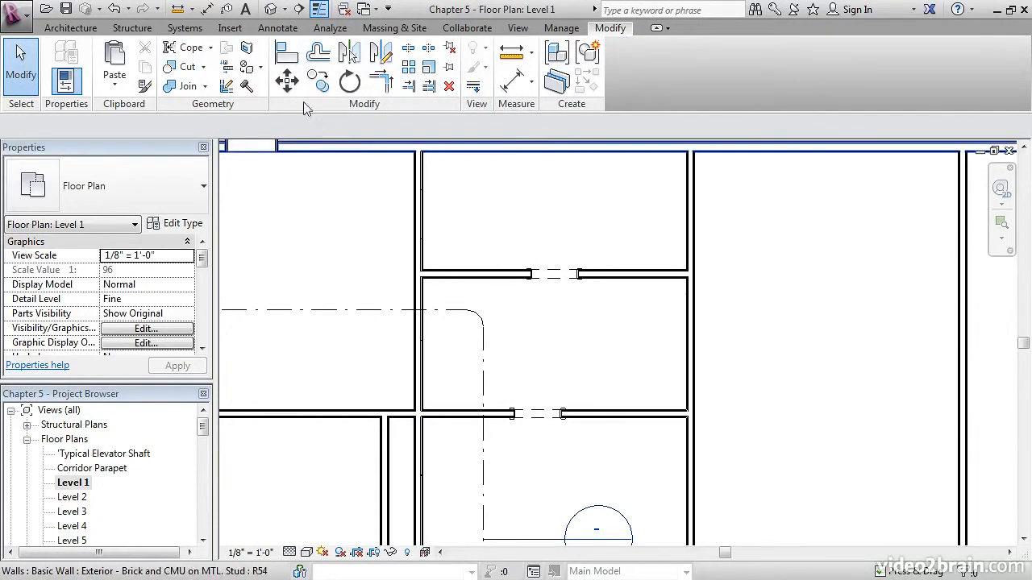
Align the center of the southern arched opening with the center of the northern one
left_click(286, 52)
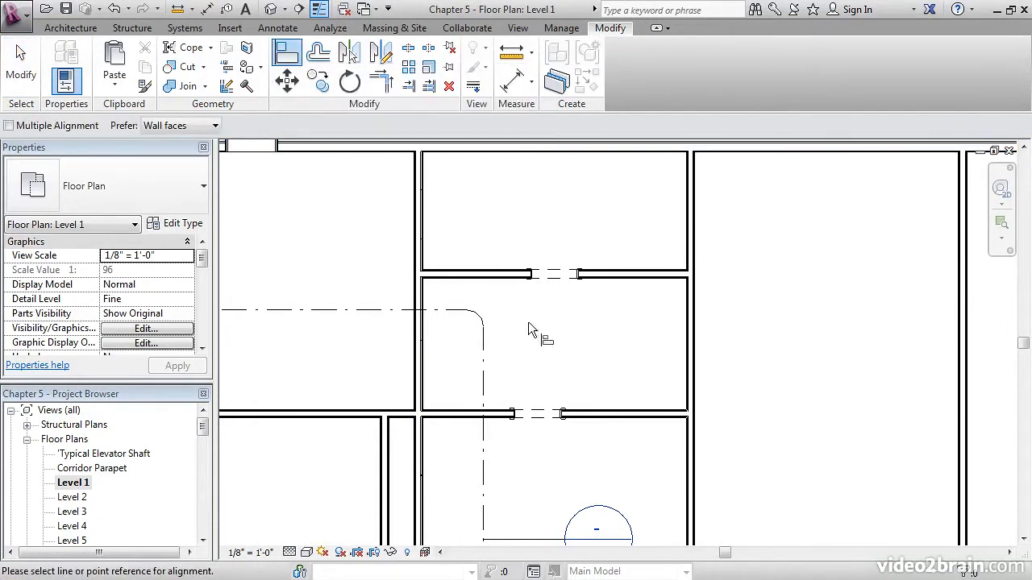
left_click(555, 273)
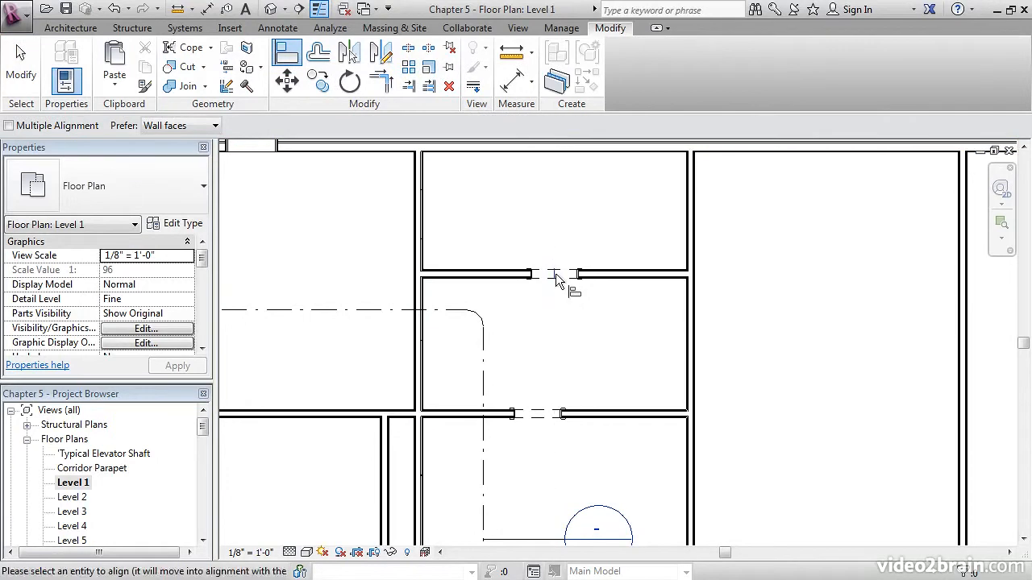
left_click(536, 414)
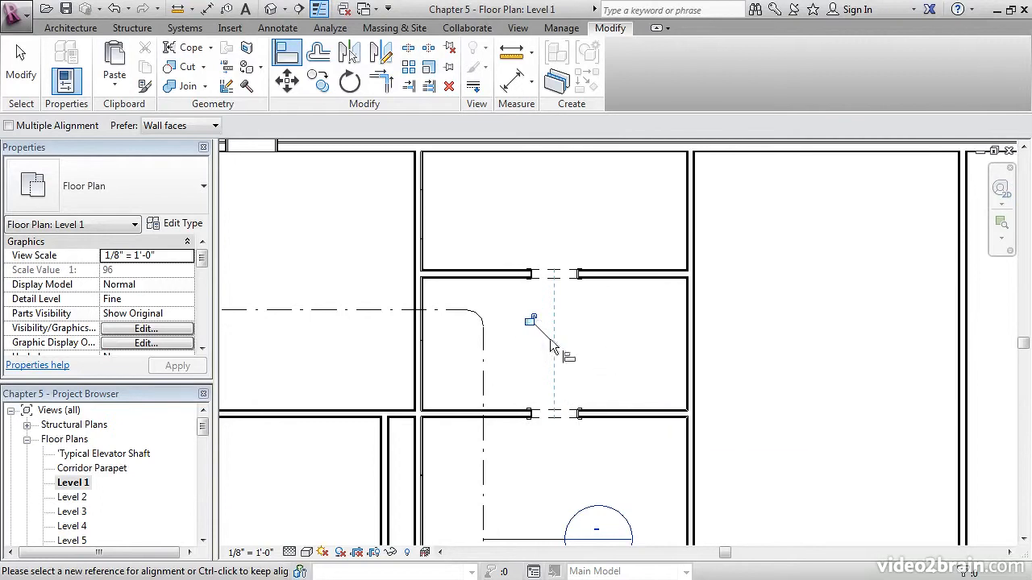
key("Escape")
key("Escape")
Place a Single-Flush 36" x 84" door similar to door 103 in the corridor's north wall, 6" west of the next vertical partition
scroll(591, 318, "down", 2)
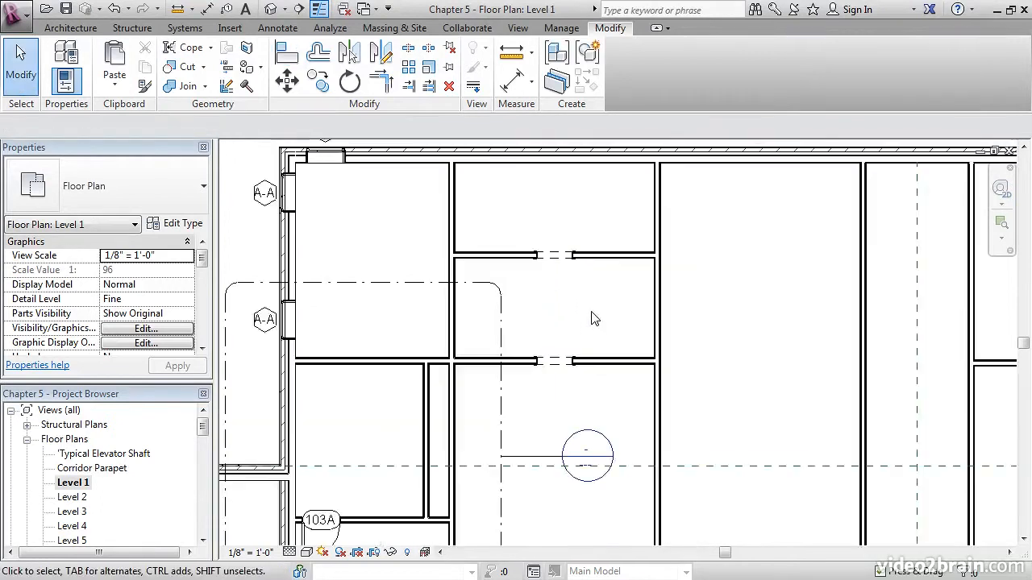
middle_click_drag(597, 442, 587, 240)
middle_click_drag(633, 361, 577, 377)
scroll(559, 385, "up", 2)
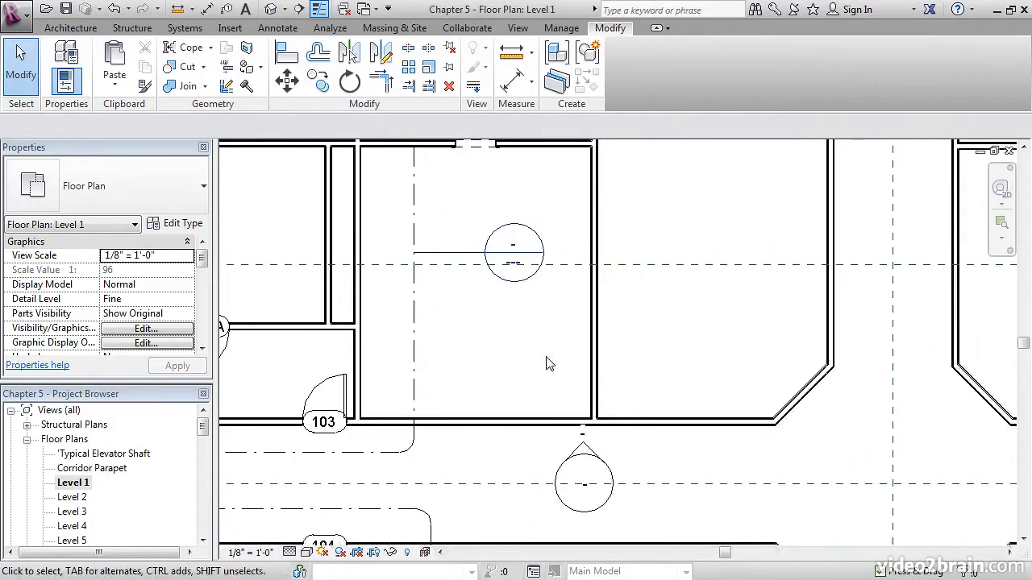
right_click(342, 390)
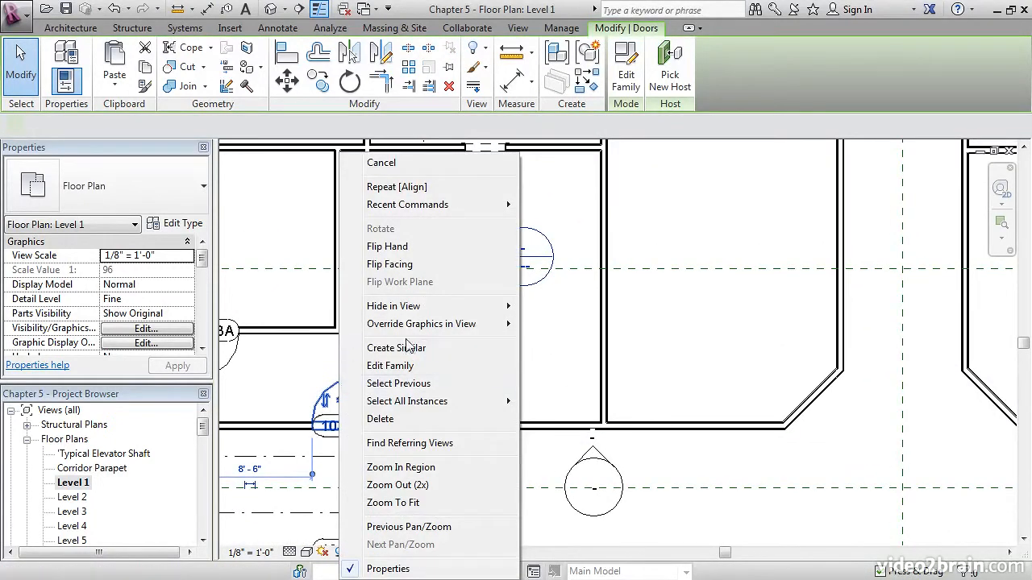
left_click(396, 348)
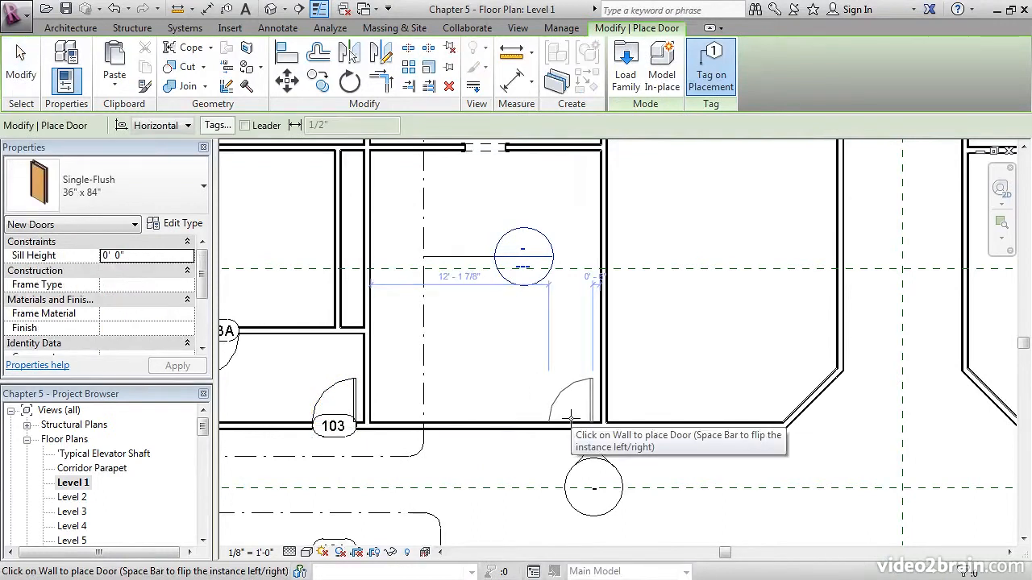
left_click(571, 418)
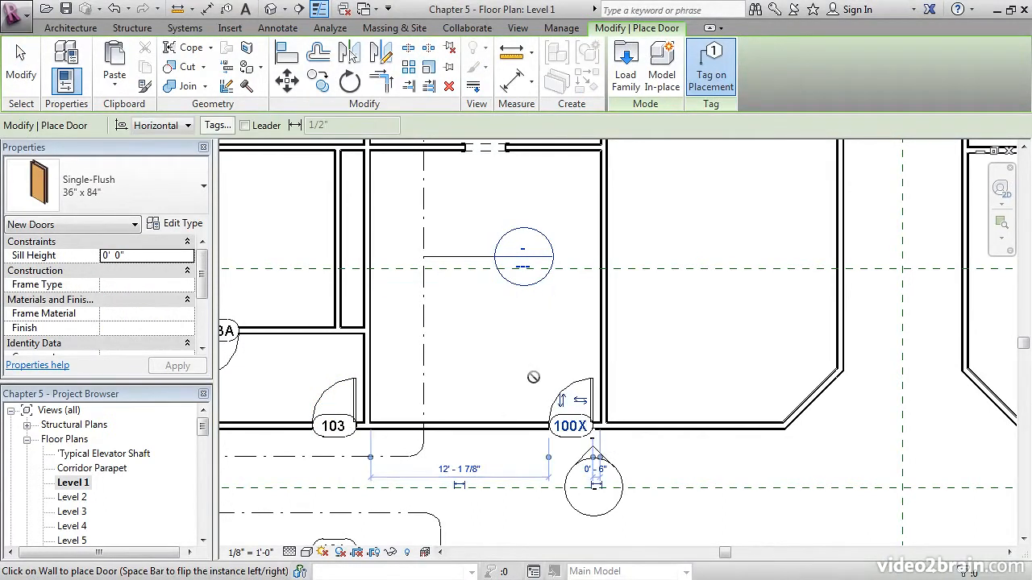
key("Escape")
Renumber the new door in the corridor's north wall from its placeholder mark to 105
left_click(576, 429)
left_click(518, 393)
scroll(516, 393, "down", 1)
scroll(518, 394, "down", 1)
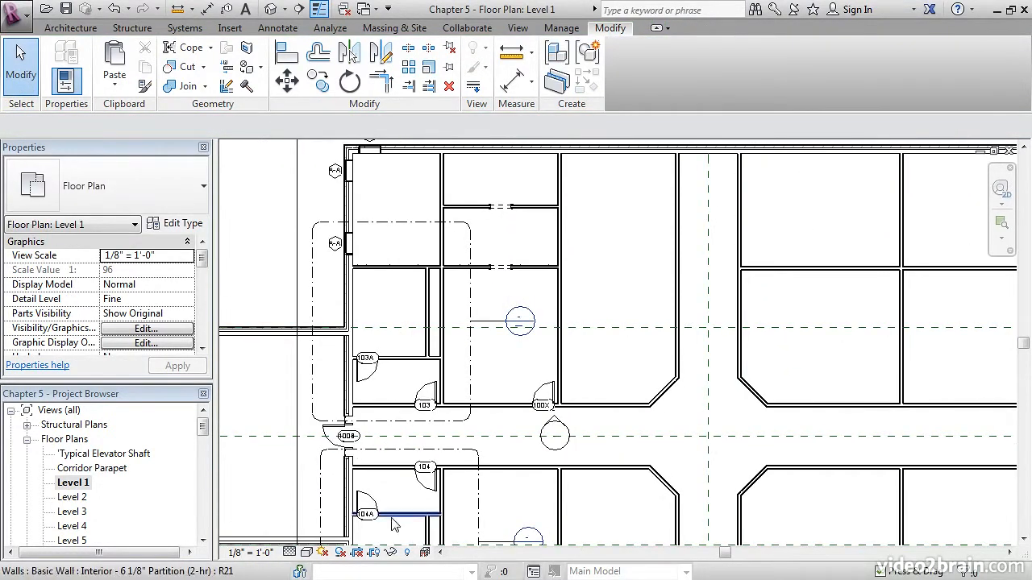
scroll(576, 423, "up", 3)
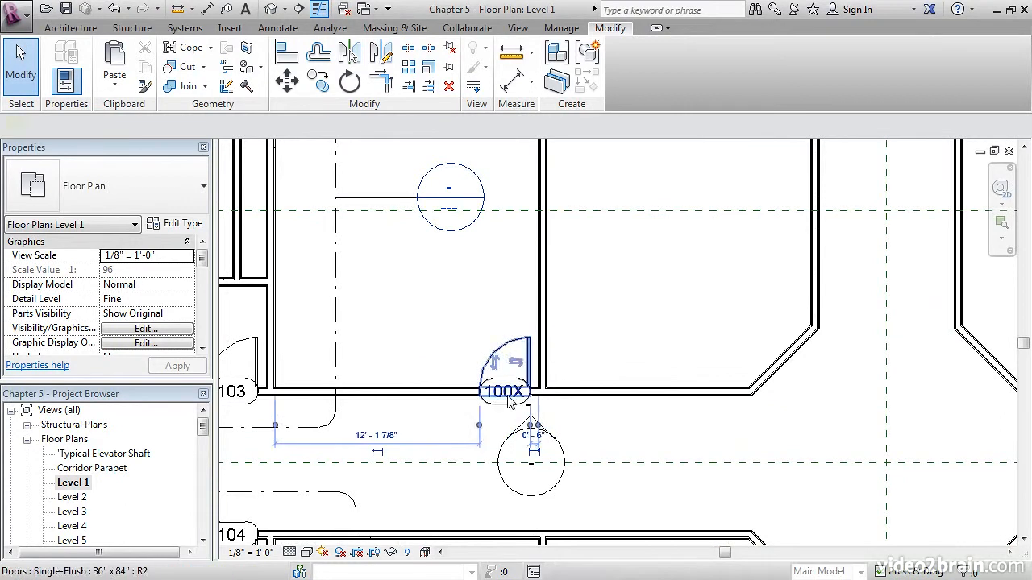
left_click(498, 375)
left_click(493, 392)
type("10")
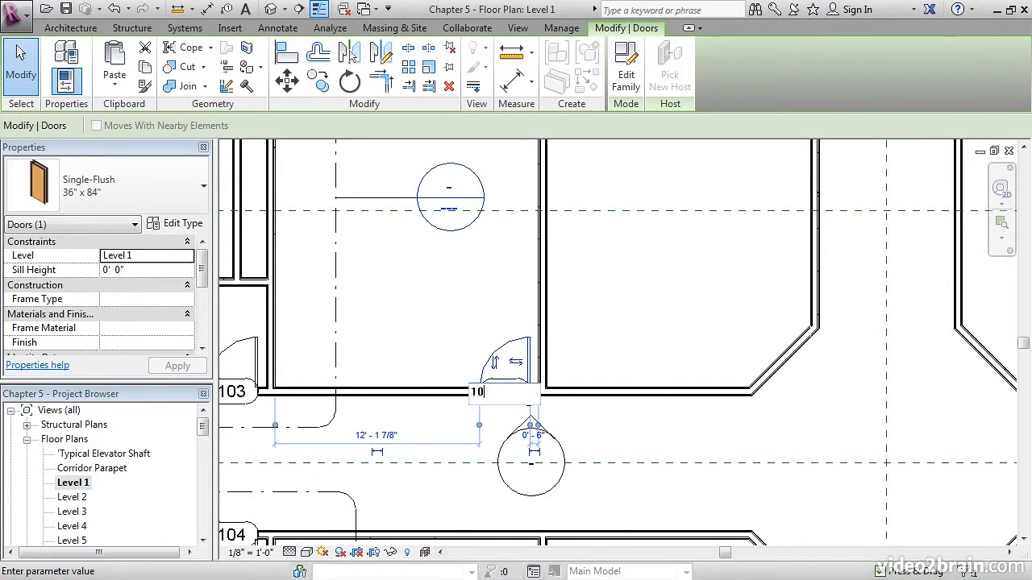
type("5")
key("Return")
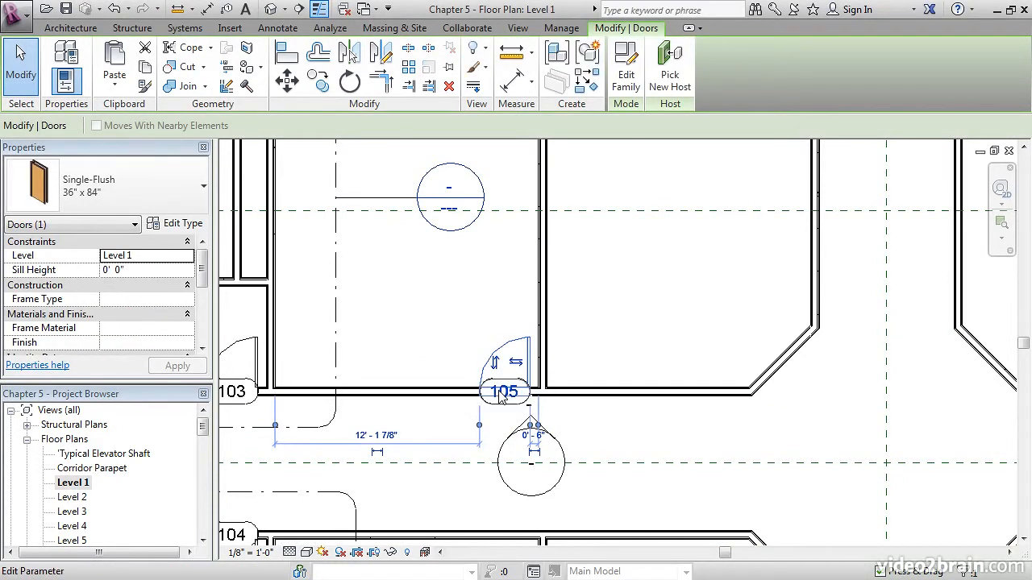
left_click(580, 355)
Place doors similar to 105 in the corridor's north wall 6" east of the partition, swing flipped, and in the south wall 6" west of it
left_click(476, 344)
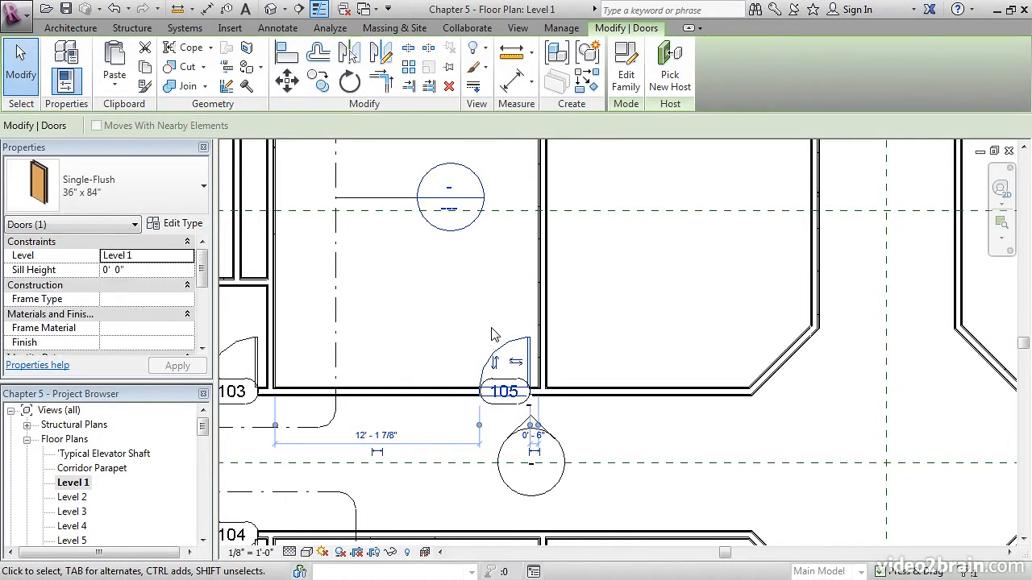
right_click(511, 345)
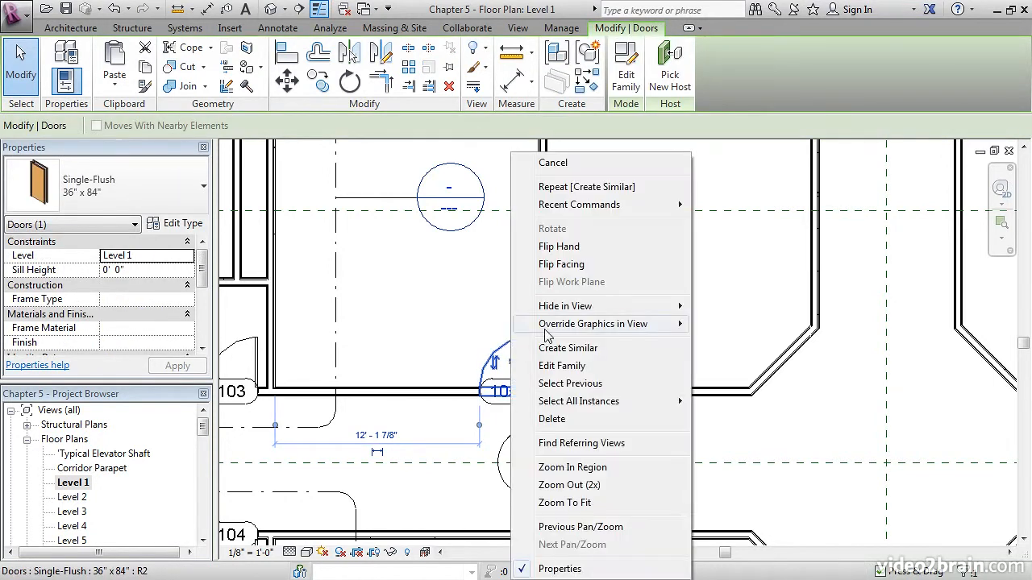
left_click(561, 349)
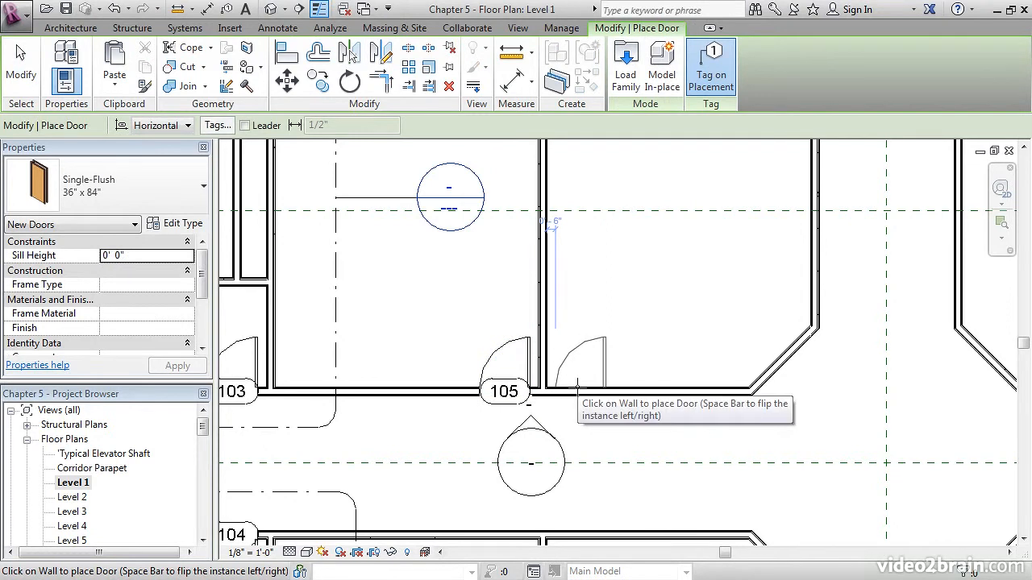
key("space")
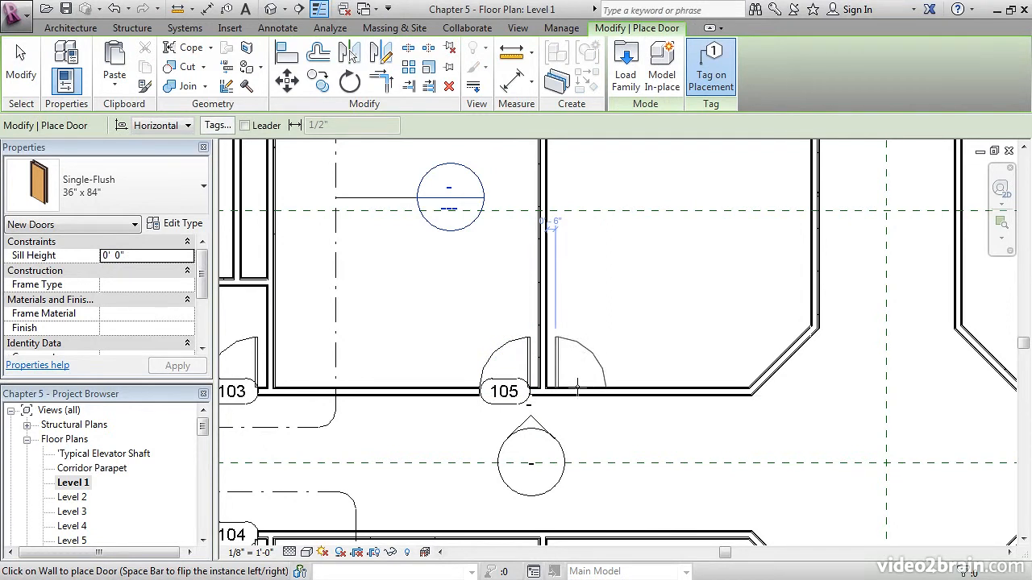
left_click(577, 387)
middle_click_drag(627, 438, 719, 292)
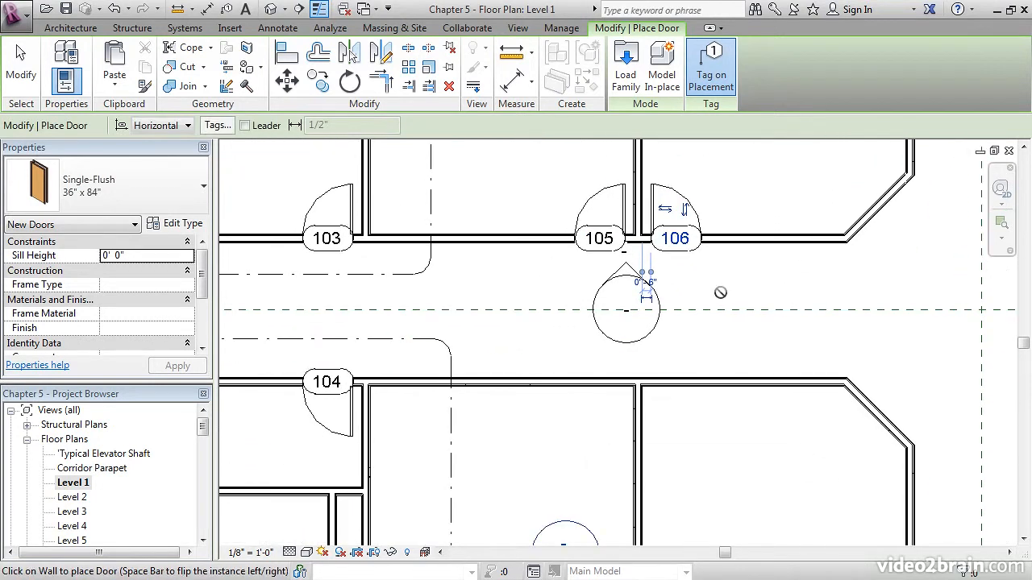
left_click(600, 387)
Place two doors in the vertical partition south of the corridor, one 6" on each side of the horizontal partition, hinged beside it
middle_click_drag(649, 427, 633, 261)
scroll(632, 312, "down", 2)
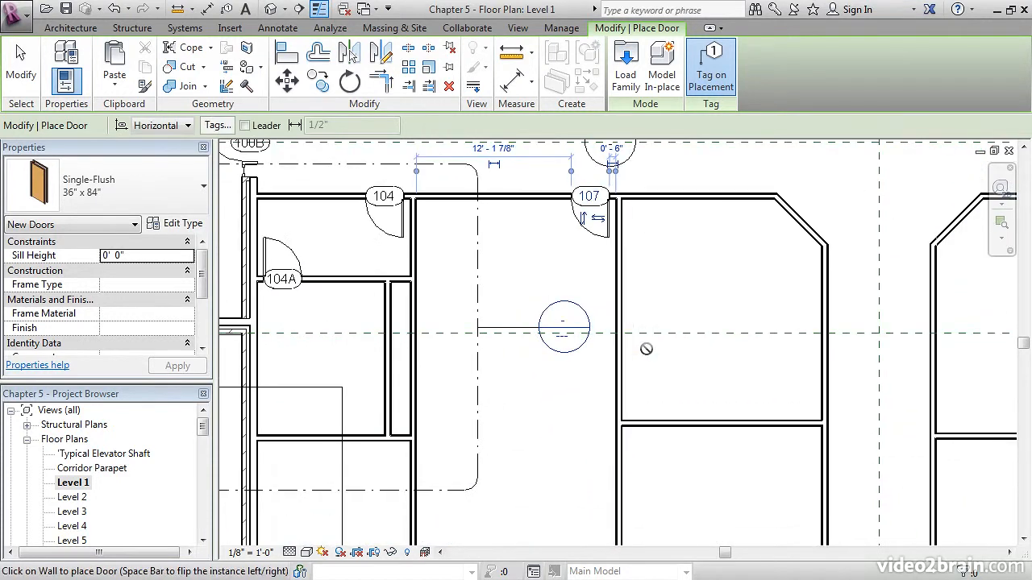
left_click(620, 396)
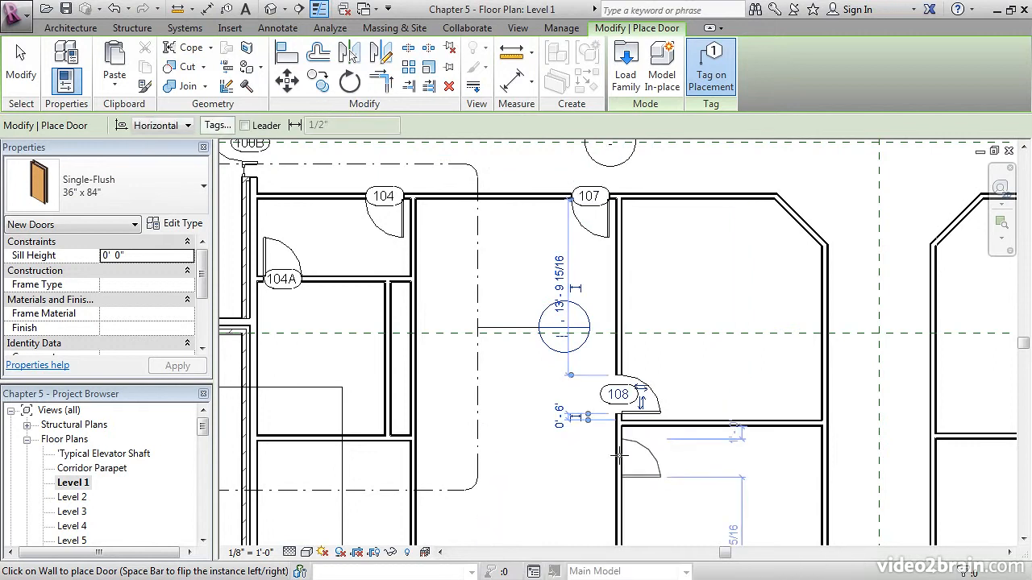
scroll(619, 456, "up", 3)
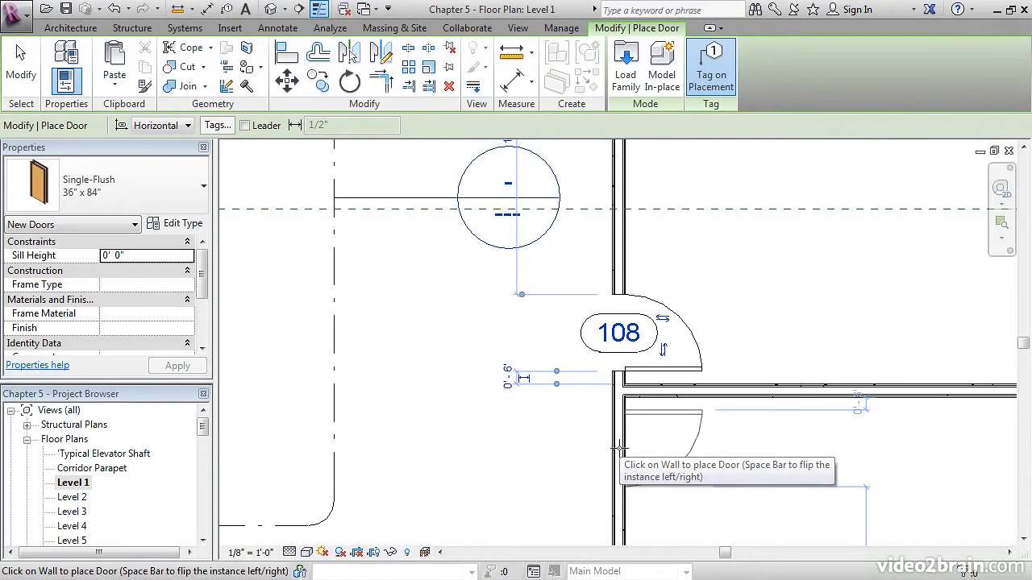
left_click(621, 456)
middle_click_drag(485, 449, 500, 333)
key("Escape")
scroll(553, 360, "down", 5)
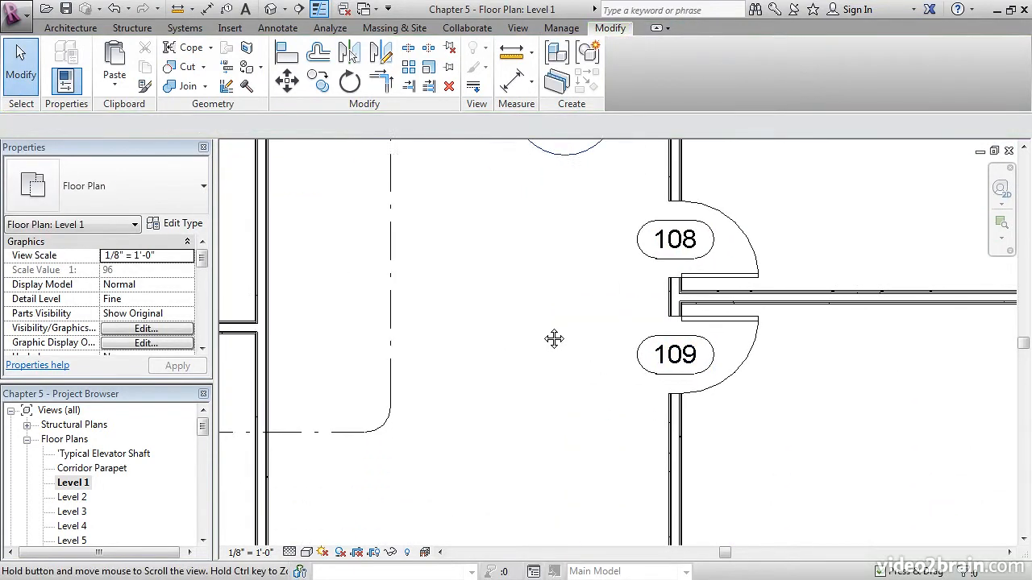
Place a door similar to 106 in the eastern corridor's north wall, 6" west of the vertical partition between the two rooms
scroll(548, 382, "down", 4)
middle_click_drag(685, 322, 548, 384)
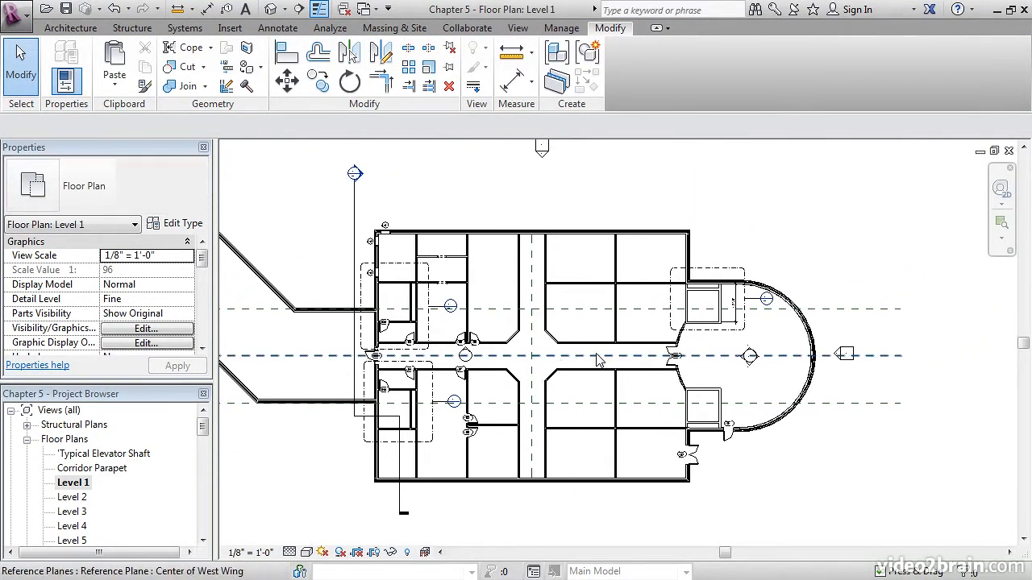
scroll(601, 350, "up", 5)
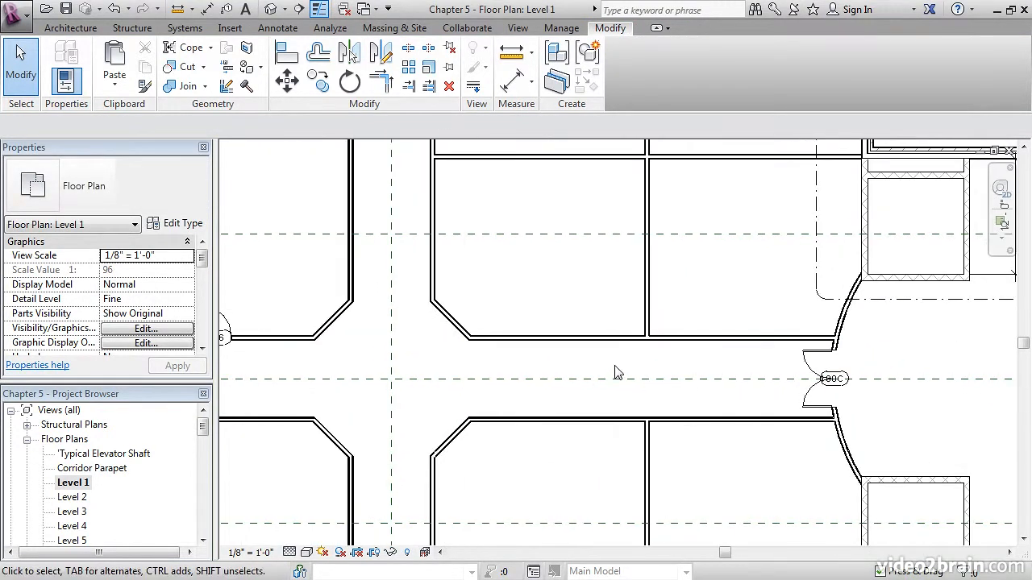
middle_click_drag(668, 416, 678, 458)
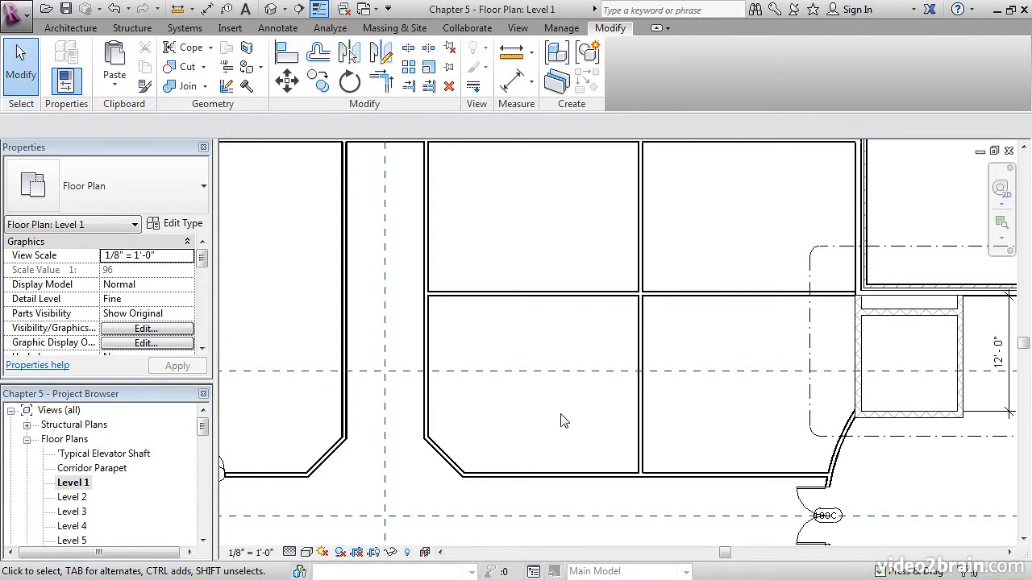
scroll(564, 379, "down", 5)
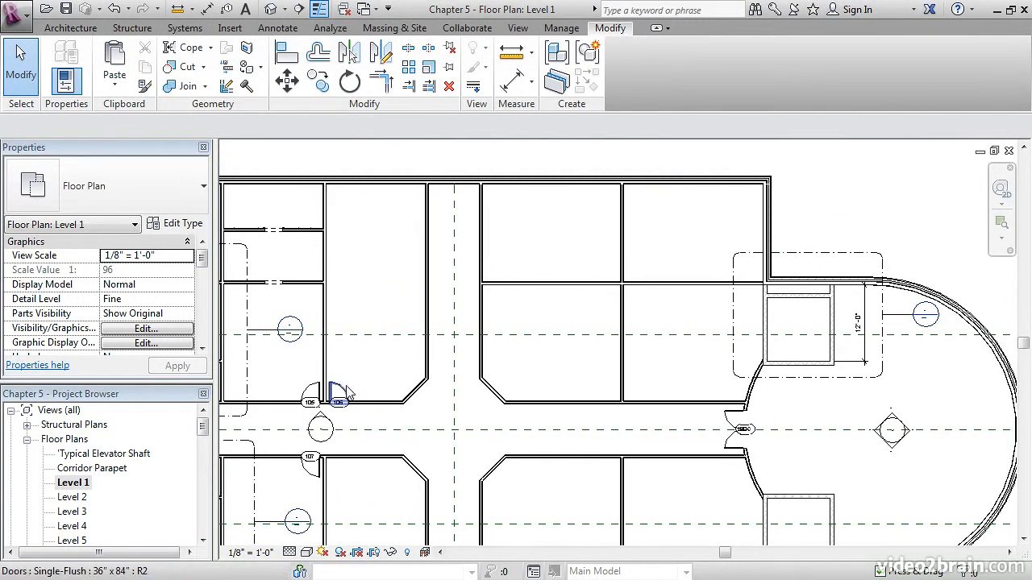
left_click(346, 388)
right_click(343, 390)
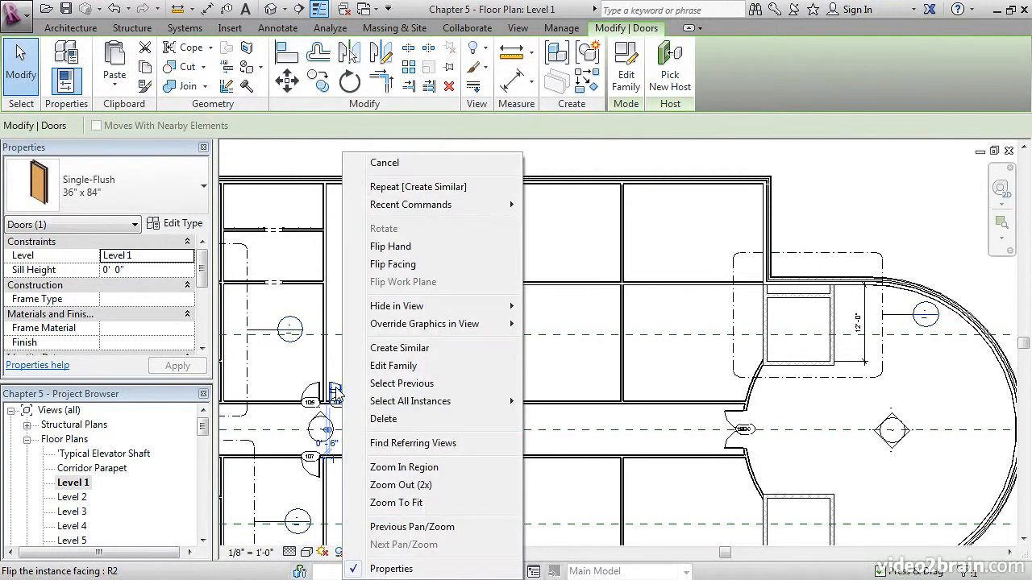
left_click(398, 347)
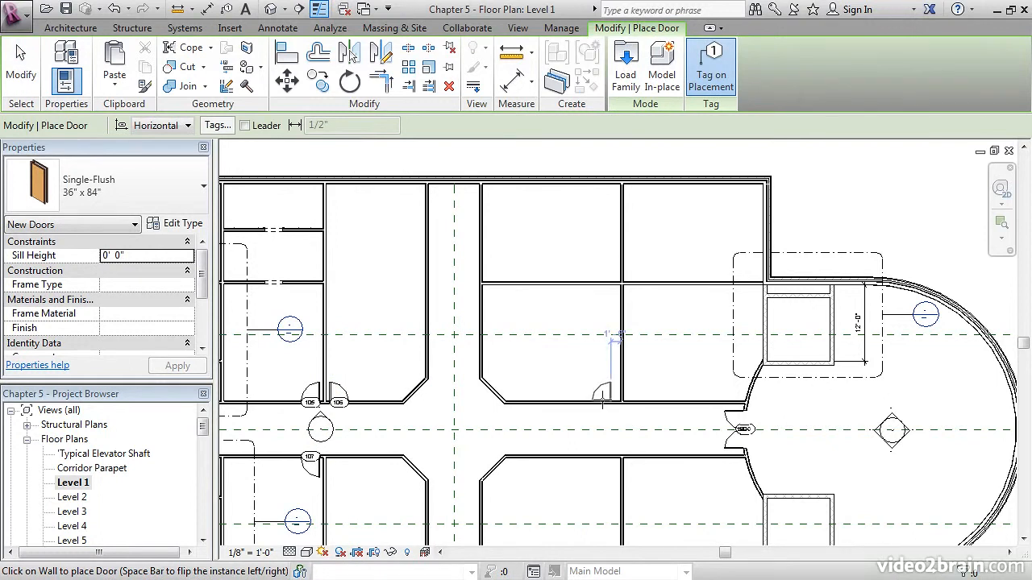
scroll(602, 401, "up", 3)
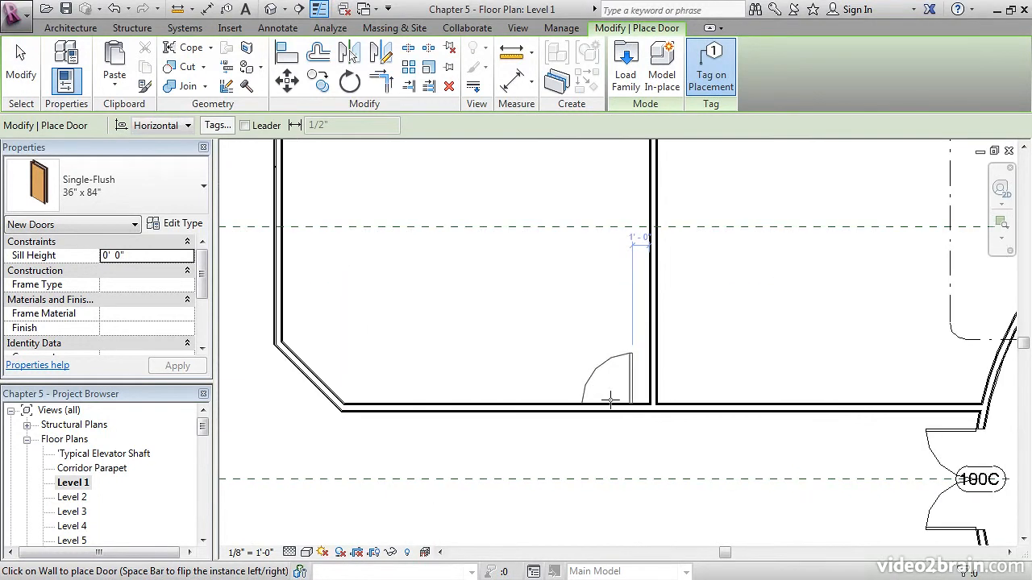
left_click(614, 399)
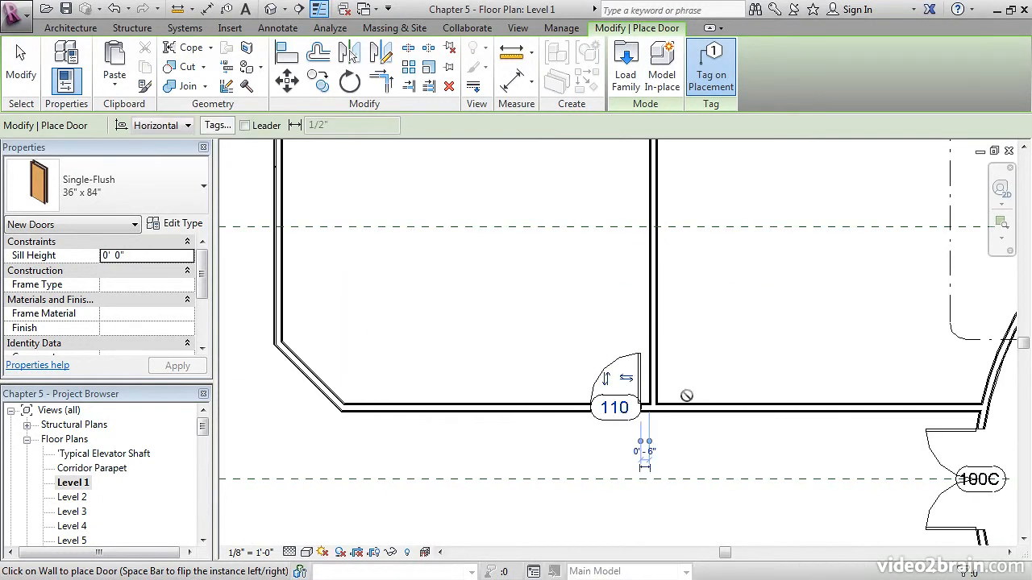
key("Escape")
key("Escape")
Mirror a copy of door 110 and its tag about the vertical partition beside it
middle_click_drag(651, 354, 621, 343)
left_click(588, 354)
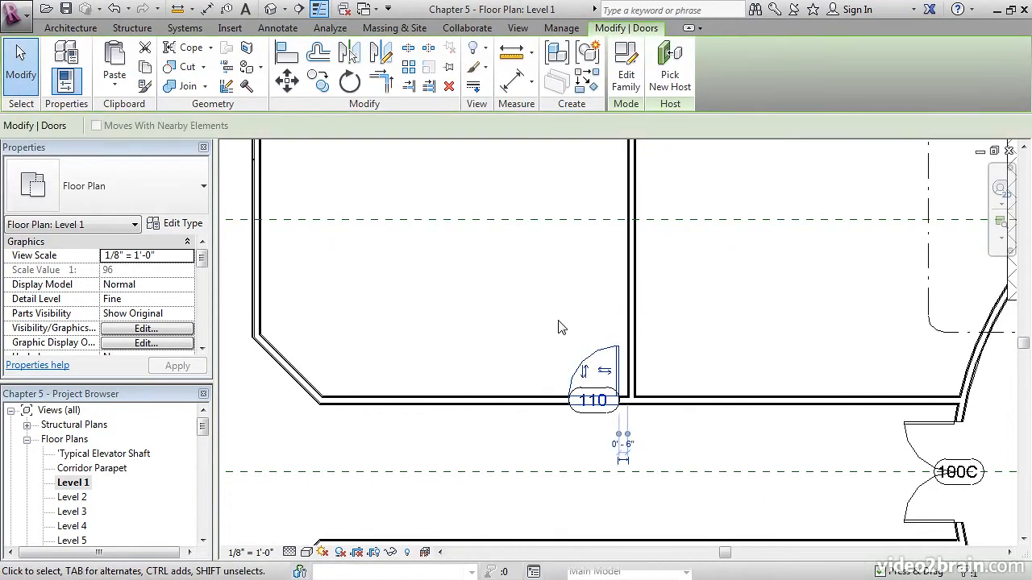
left_click(592, 400, "ctrl")
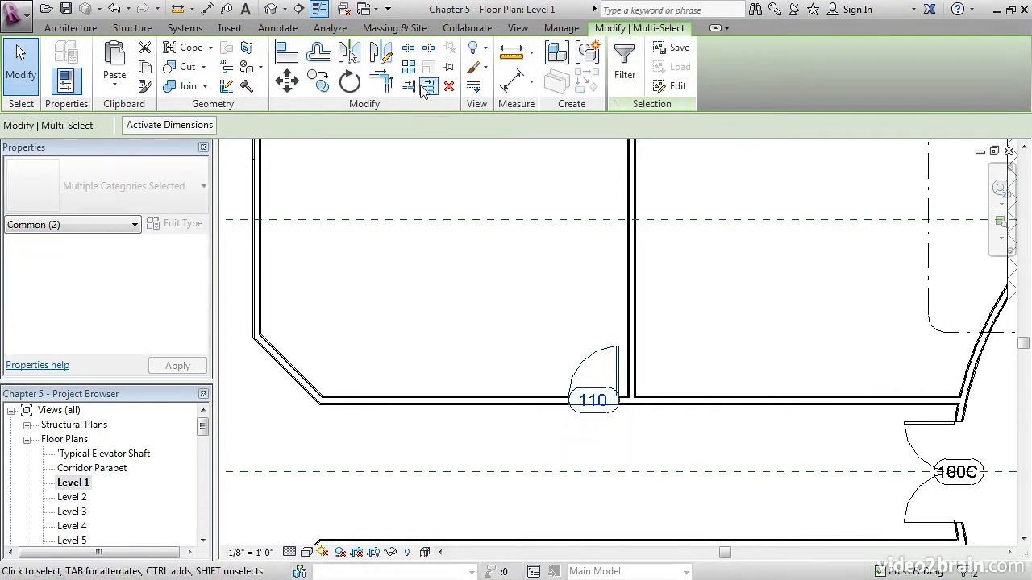
left_click(349, 53)
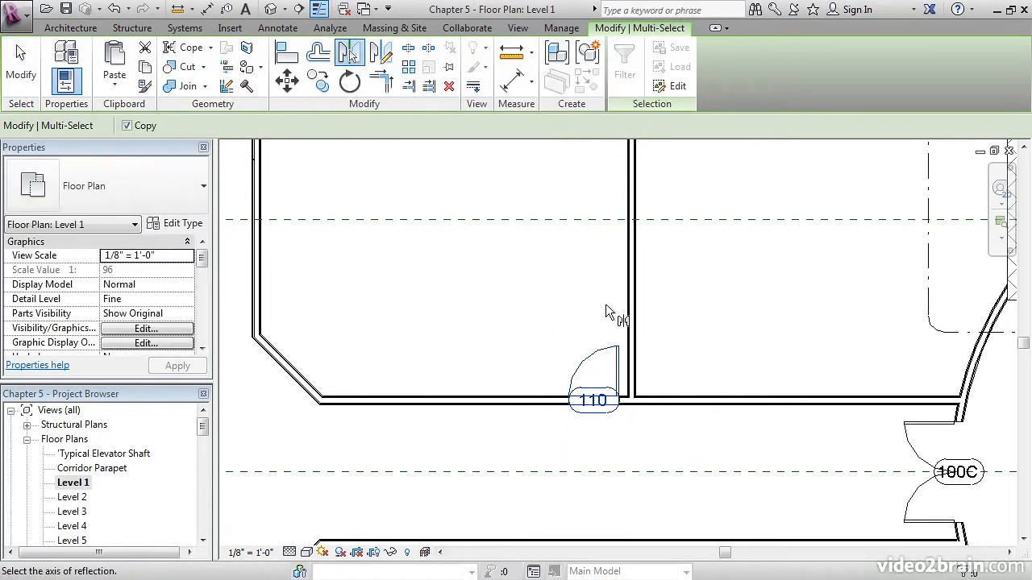
left_click(631, 322)
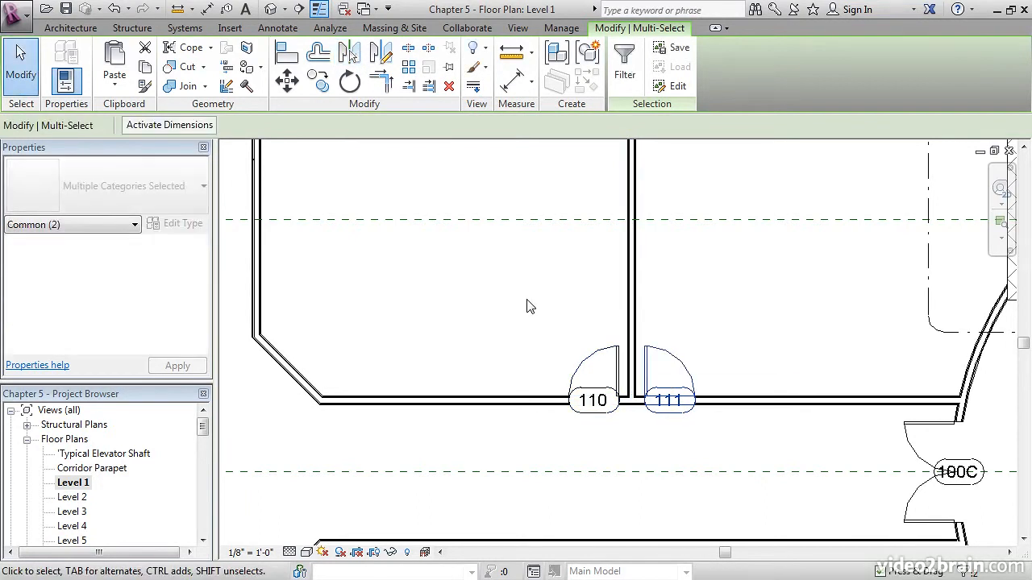
left_click(564, 294)
Mirror copies of doors 110 and 111 with their tags about the Center of West Wing reference plane onto the corridor's south wall
middle_click_drag(556, 438, 553, 317)
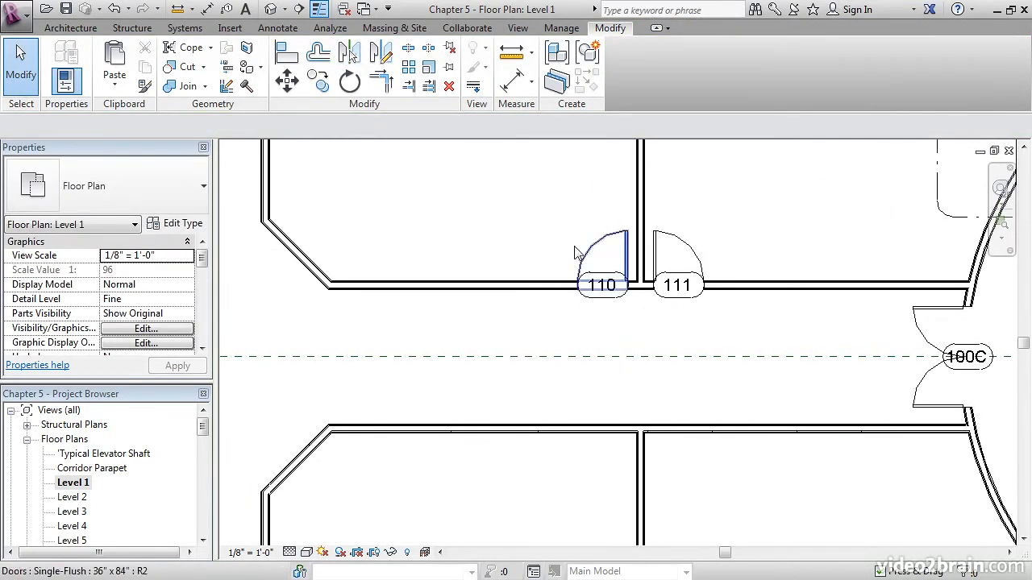
left_click_drag(526, 205, 750, 337)
key("m")
key("m")
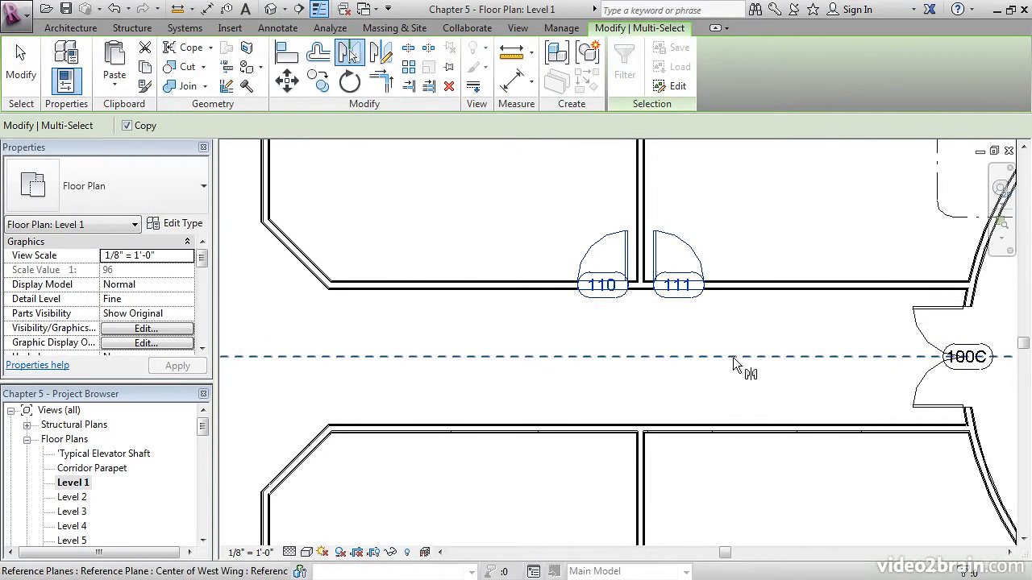
left_click(733, 357)
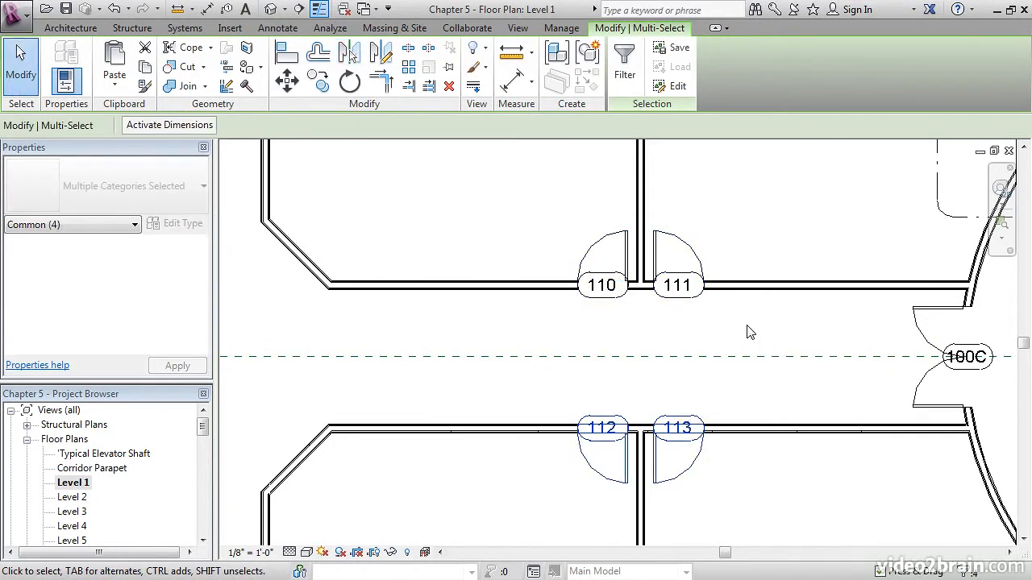
scroll(750, 416, "down", 4)
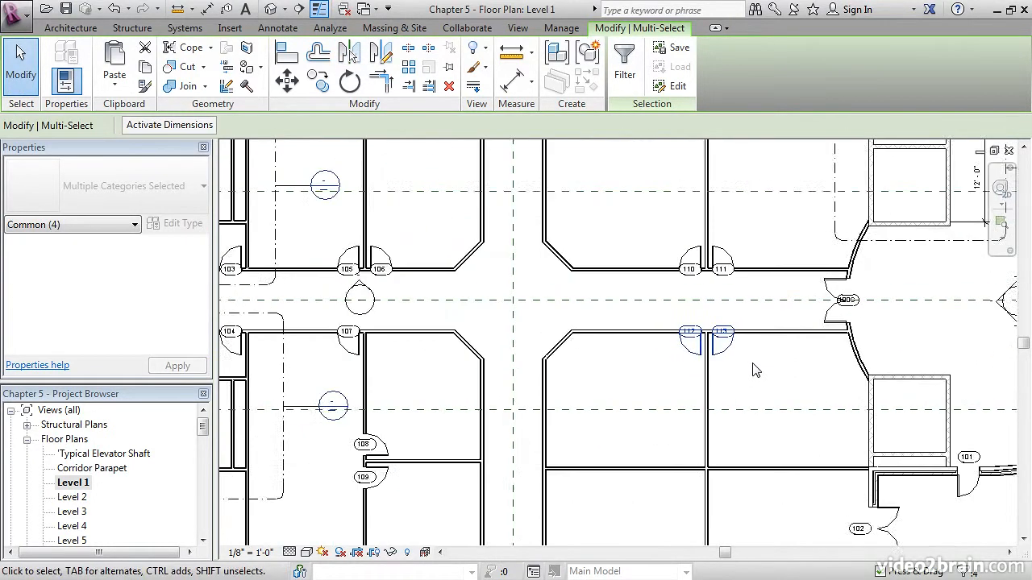
key("Escape")
Place a door similar to 110 in the northeast rooms' horizontal partition, 18'-0" from the western room wall and swinging into the southern room
scroll(588, 317, "down", 5)
scroll(589, 317, "up", 6)
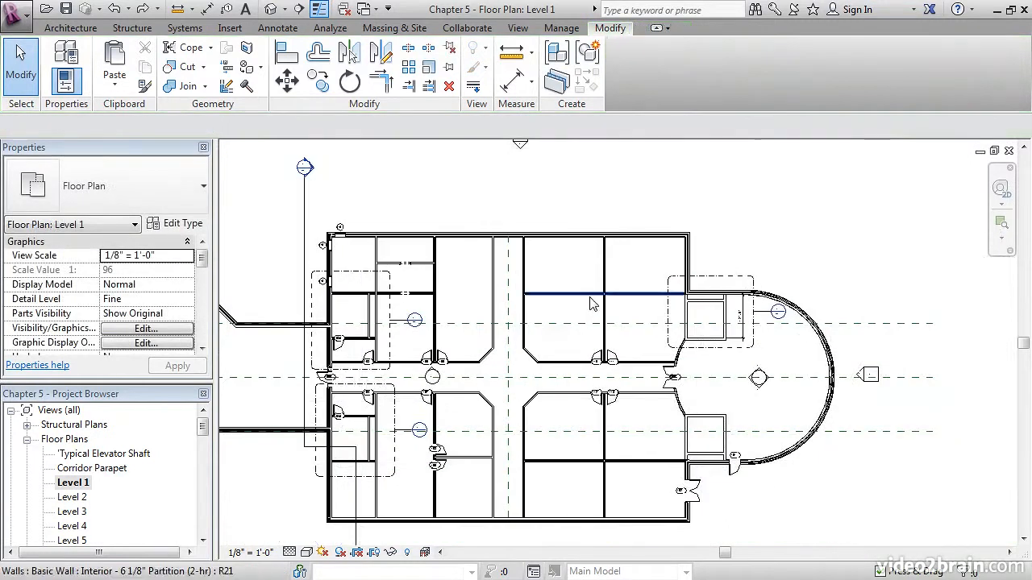
scroll(589, 317, "up", 1)
scroll(581, 322, "up", 1)
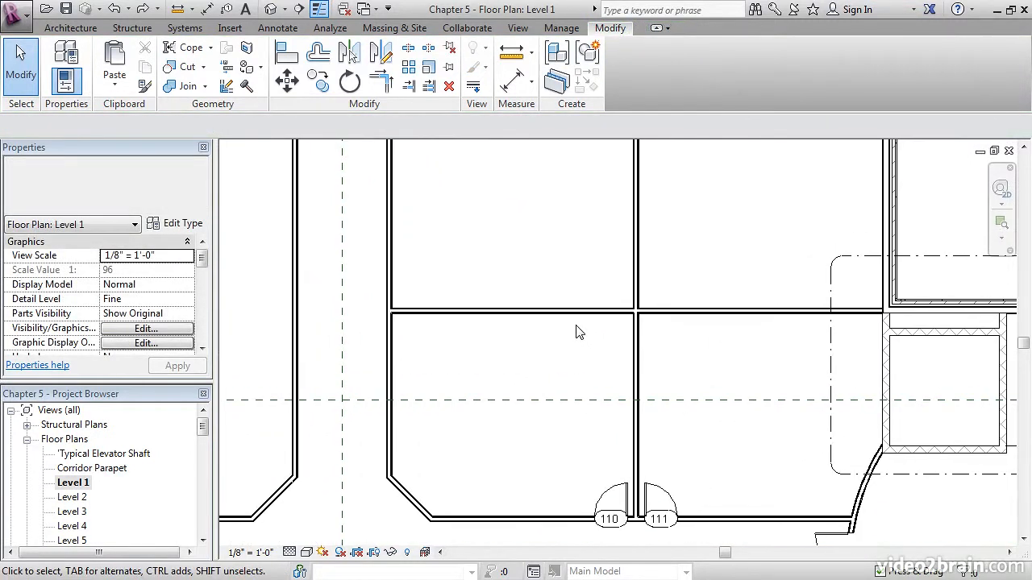
scroll(610, 444, "up", 1)
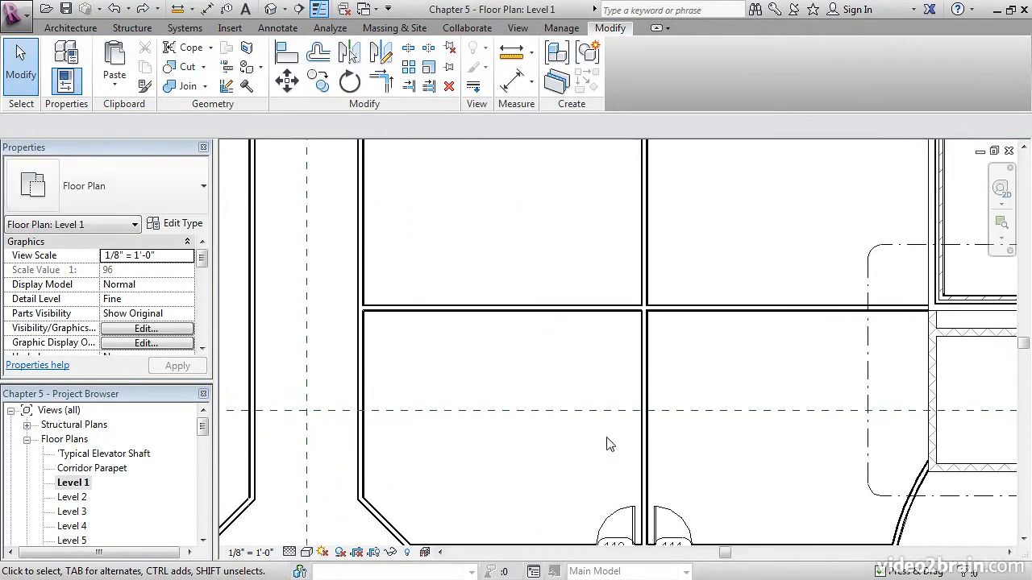
right_click(611, 519)
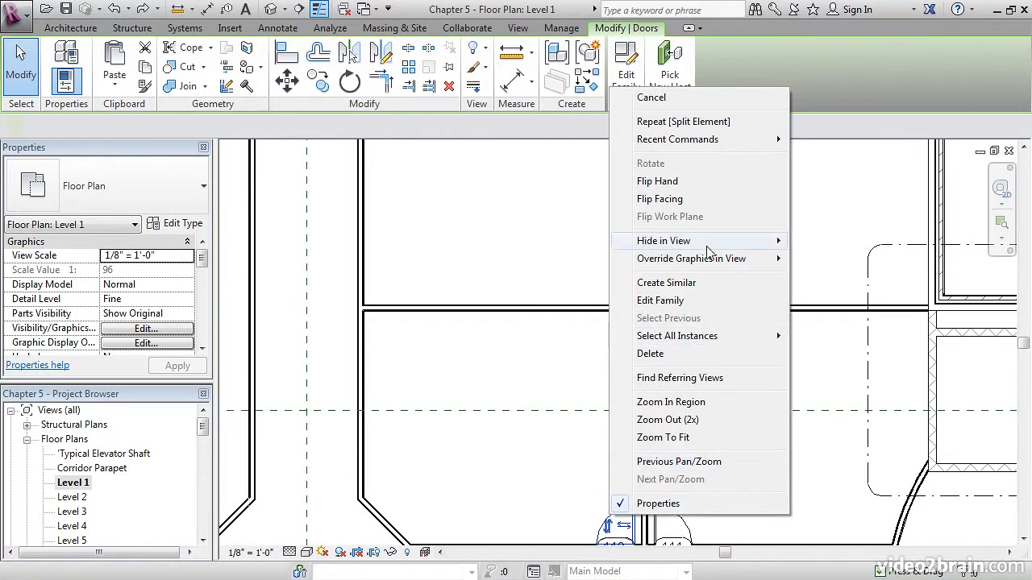
left_click(666, 283)
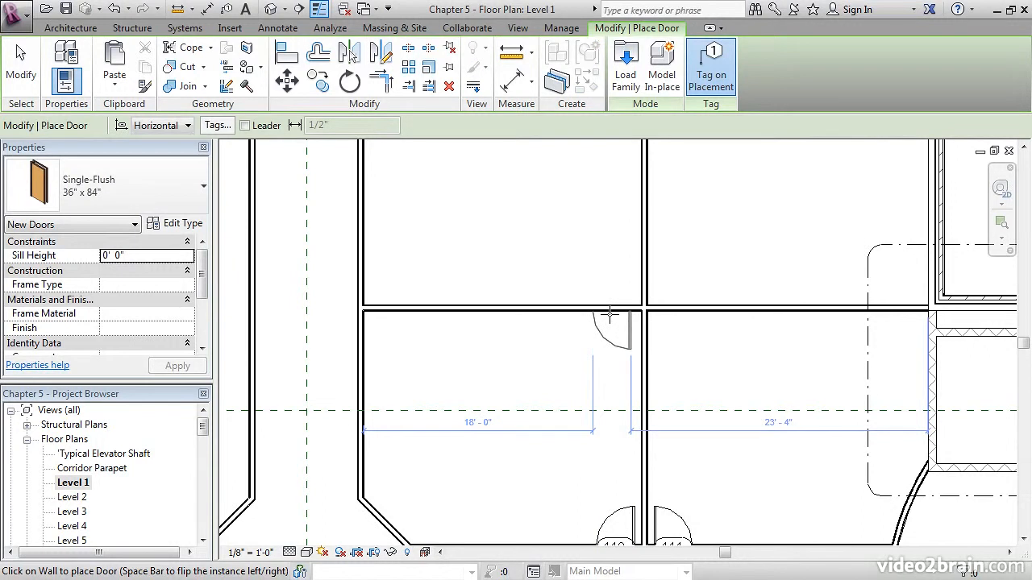
left_click(610, 315)
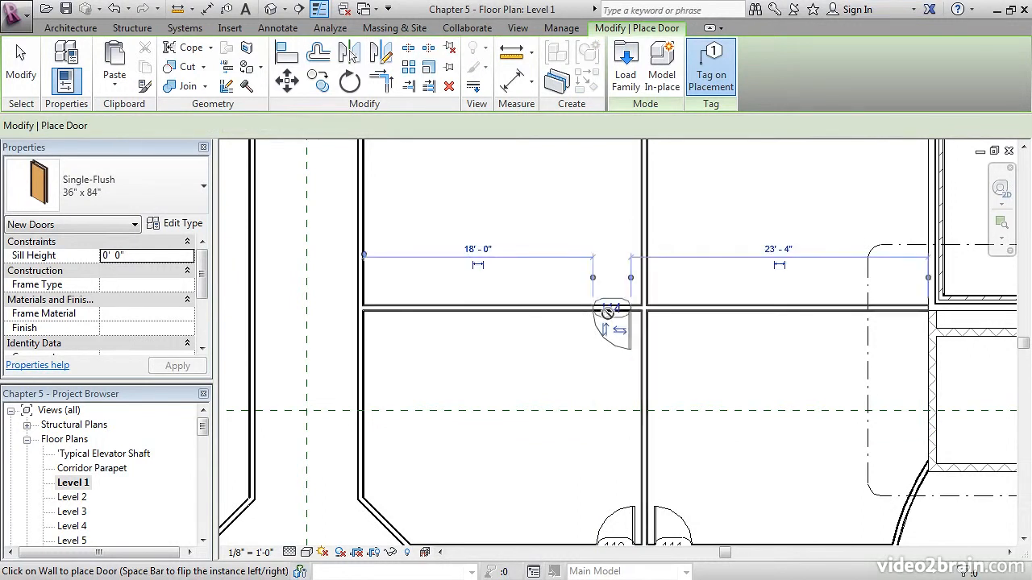
Place a matching door in the same partition just east of the vertical partition, 18'-4" from the eastern room wall and swinging south
left_click(677, 314)
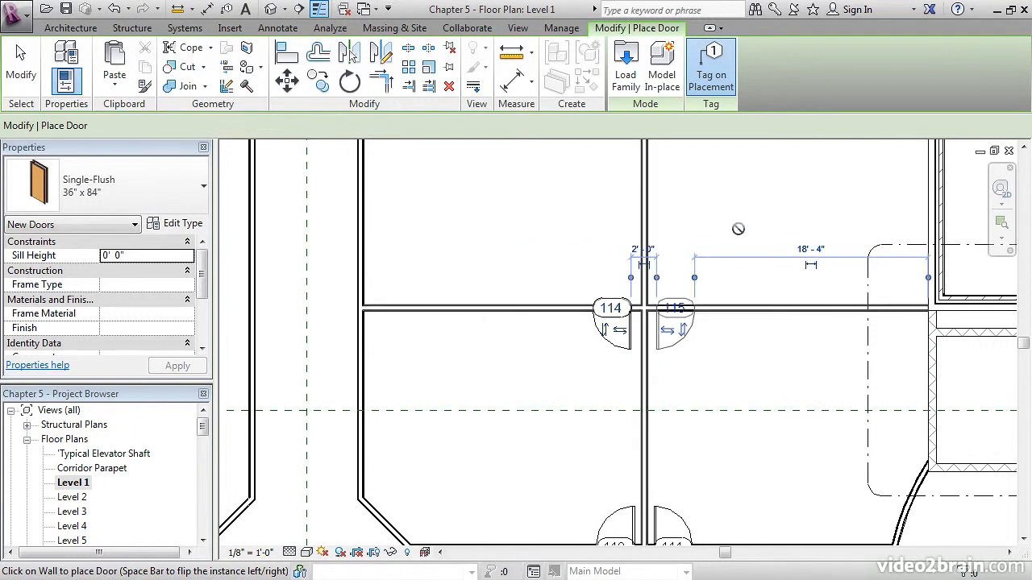
key("Escape")
key("Escape")
scroll(653, 278, "up", 2)
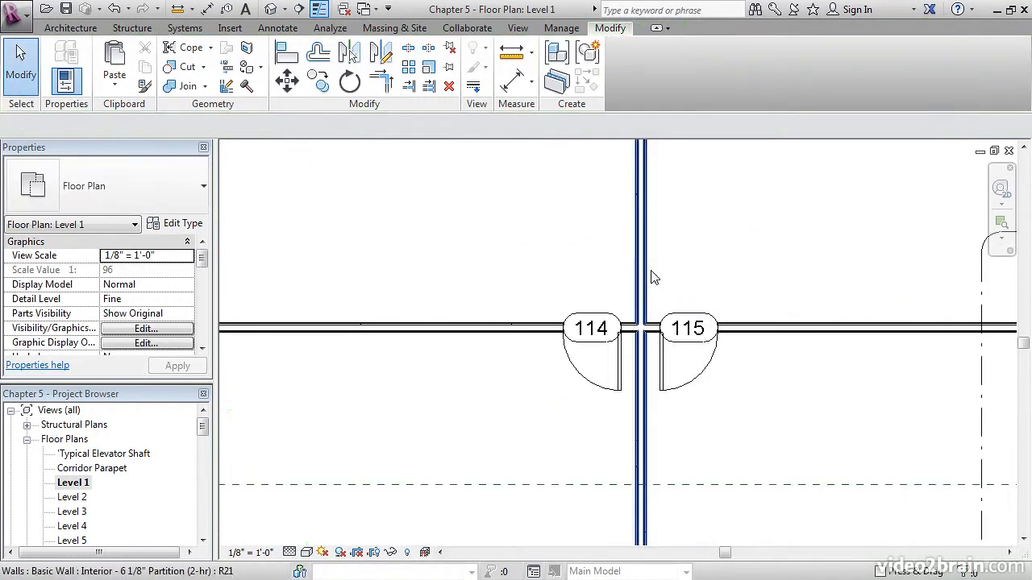
Measure door 114's offset from the near face of the vertical partition and set it to 6"
left_click(615, 362)
scroll(577, 326, "up", 4)
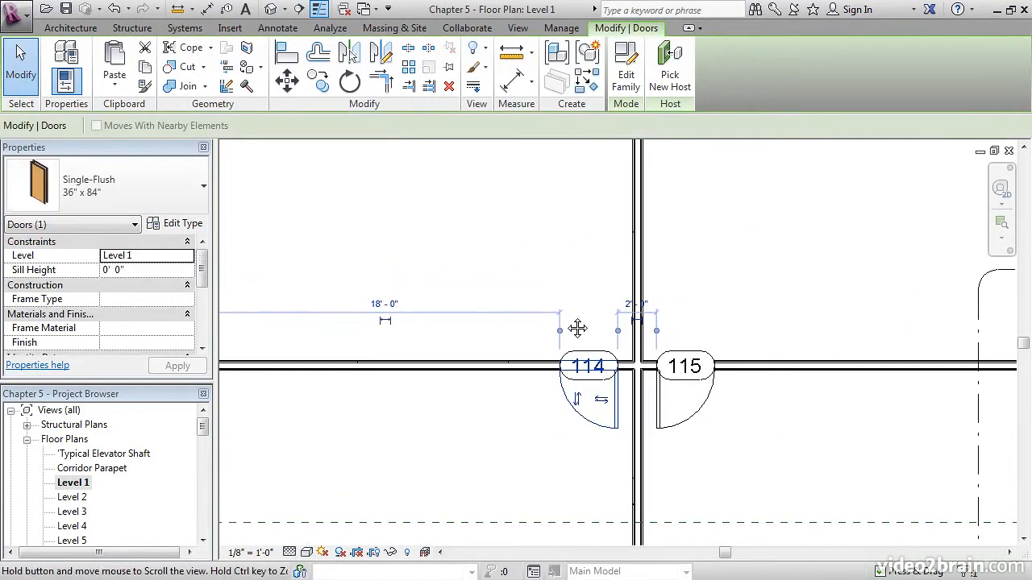
left_click(613, 352)
left_click(615, 394)
scroll(580, 331, "up", 1)
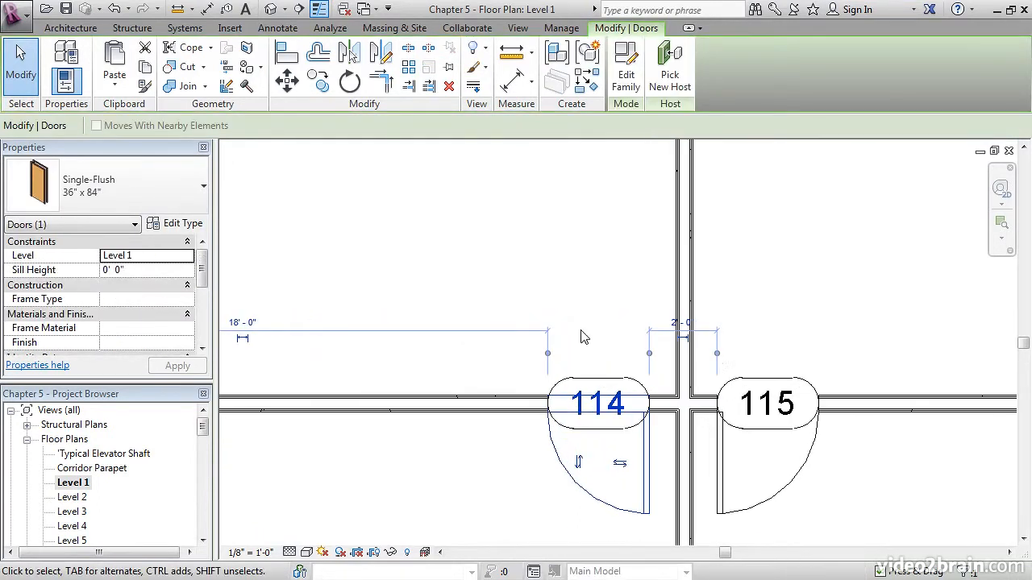
left_click(679, 369)
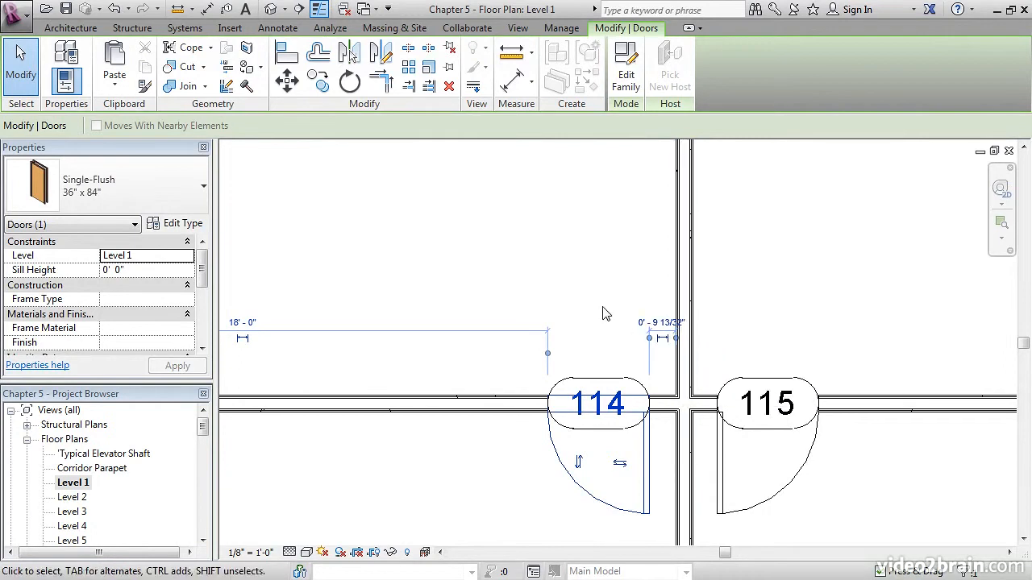
left_click(661, 323)
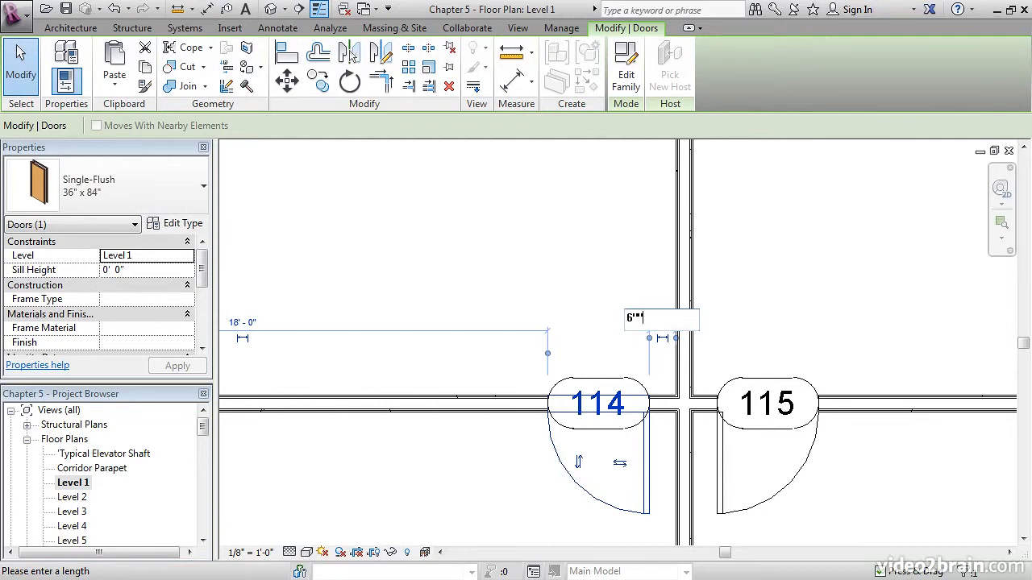
type("6\"")
key("Return")
left_click(762, 311)
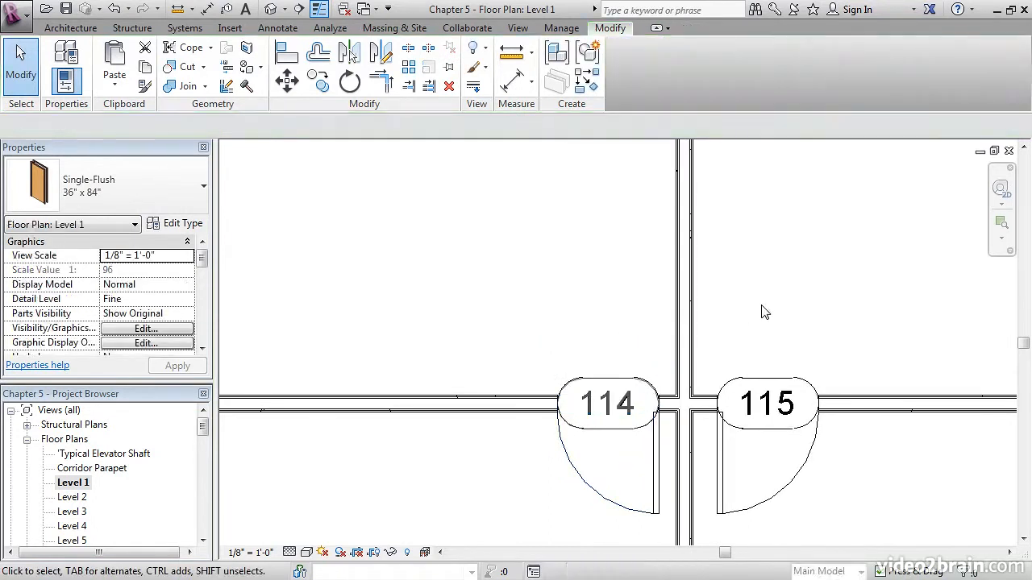
Reference door 115's offset to the near face of the vertical partition and set it to 6"
left_click(716, 459)
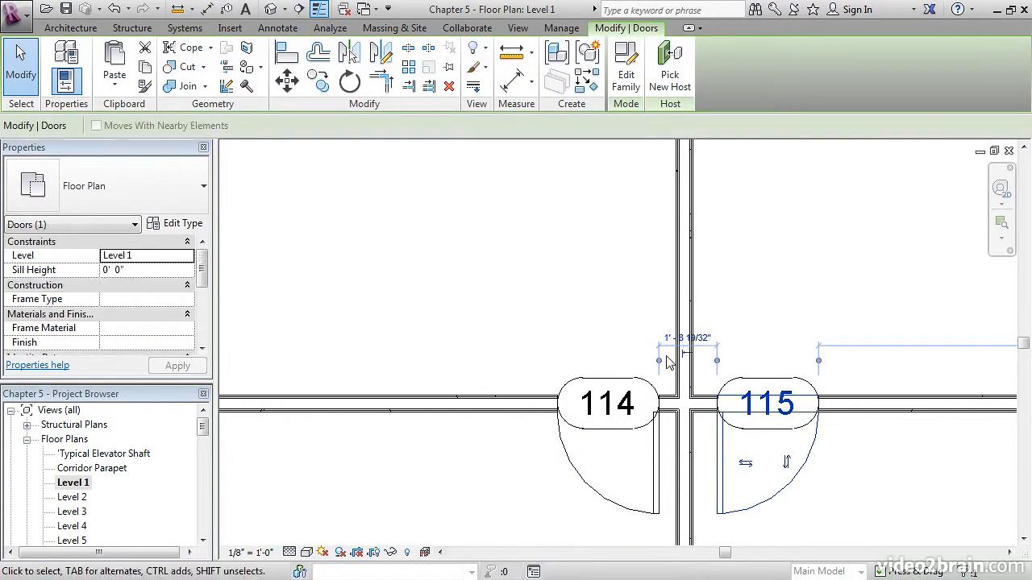
left_click_drag(659, 365, 693, 362)
left_click(718, 340)
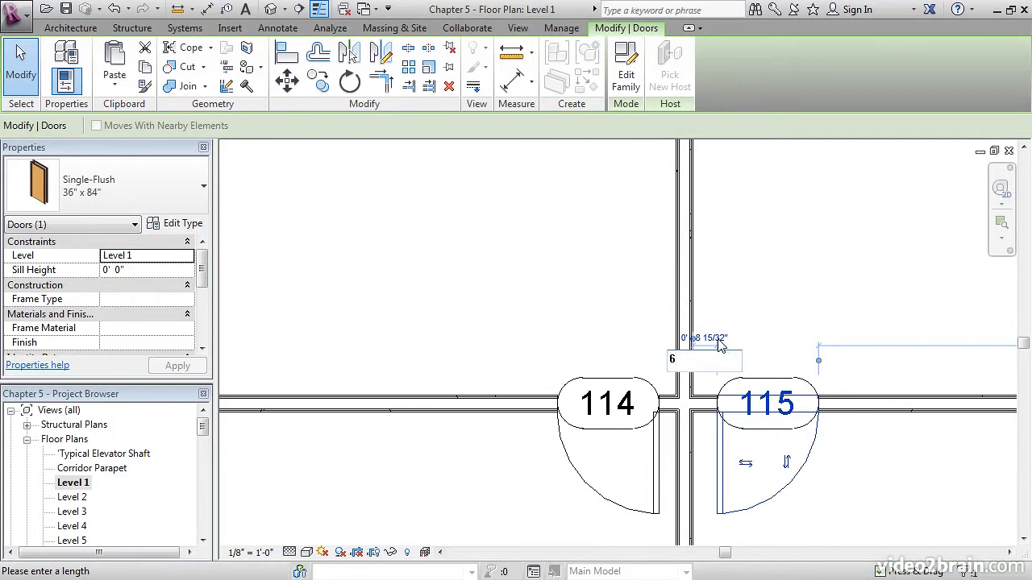
key("Return")
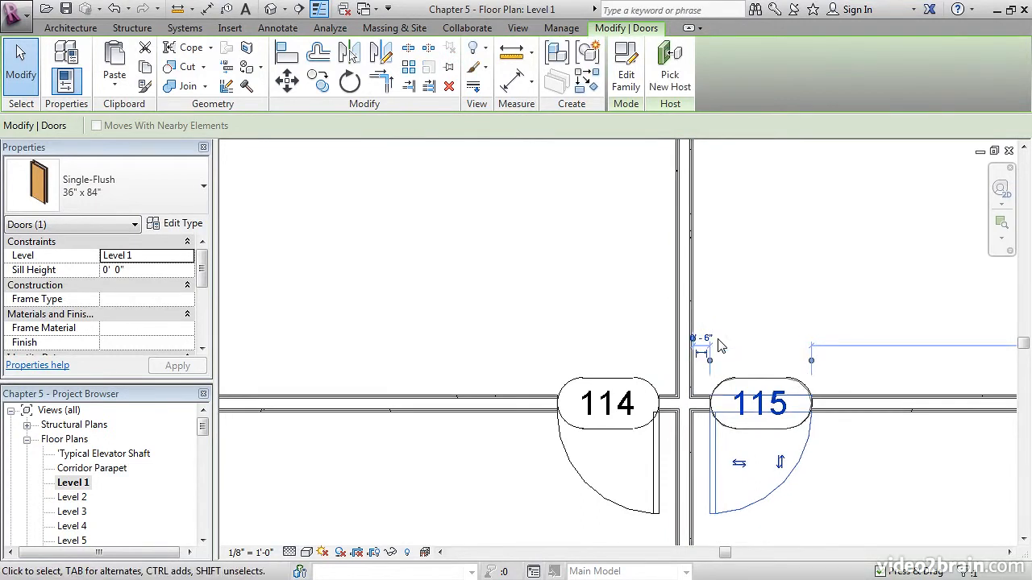
left_click(783, 282)
Mirror copies of doors 114 and 115 with their tags about the corridor's center reference plane onto the southeast rooms' horizontal partition
scroll(758, 288, "down", 1)
scroll(758, 287, "down", 8)
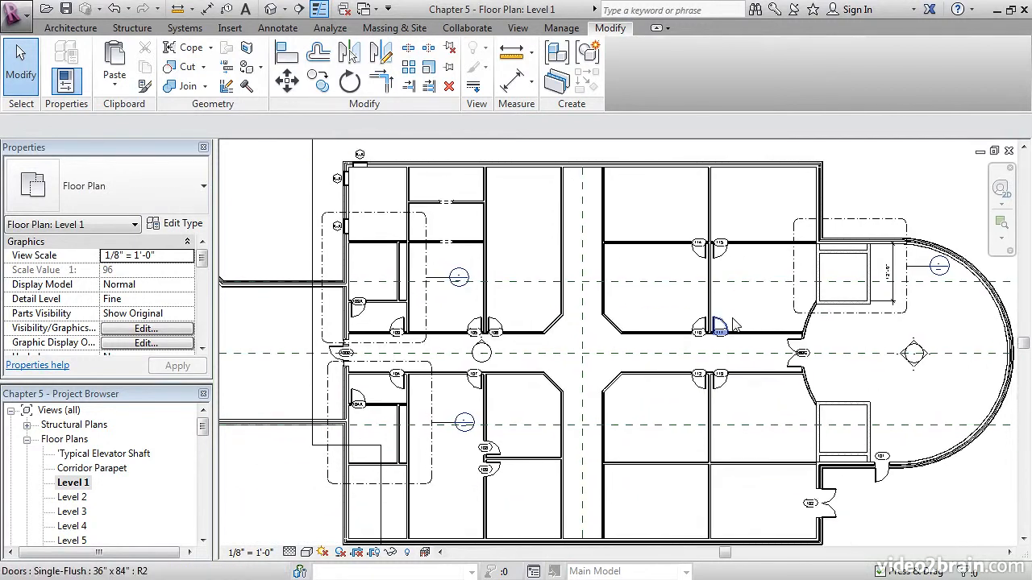
middle_click_drag(748, 276, 739, 306)
scroll(737, 307, "up", 5)
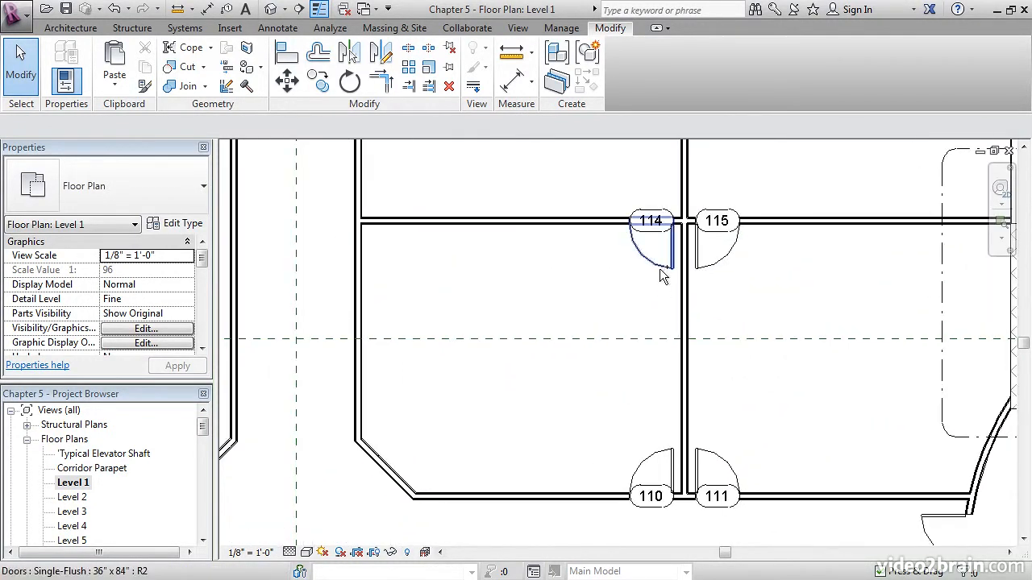
left_click(659, 273)
left_click(587, 266)
left_click_drag(579, 155, 780, 306)
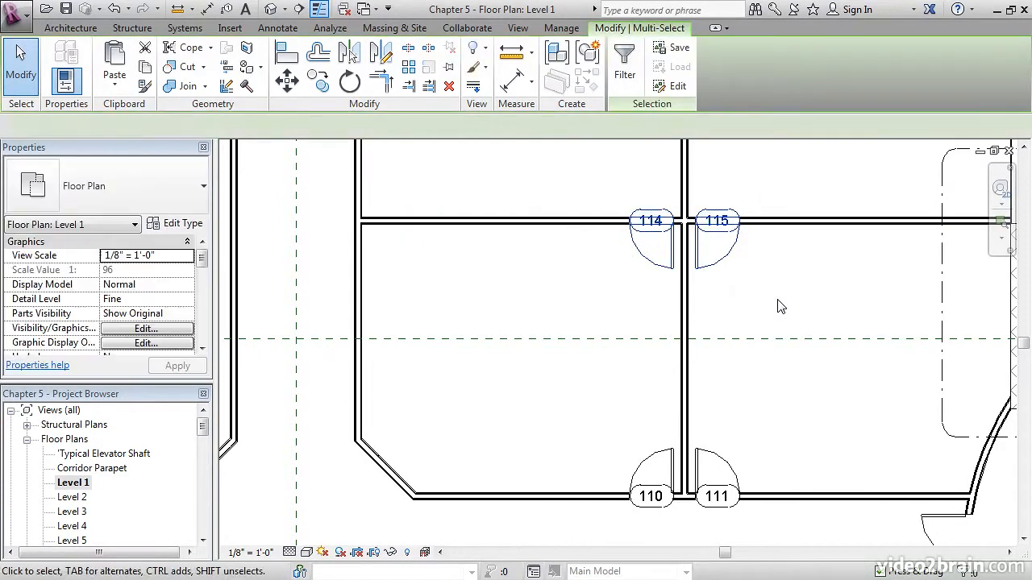
key("m")
key("m")
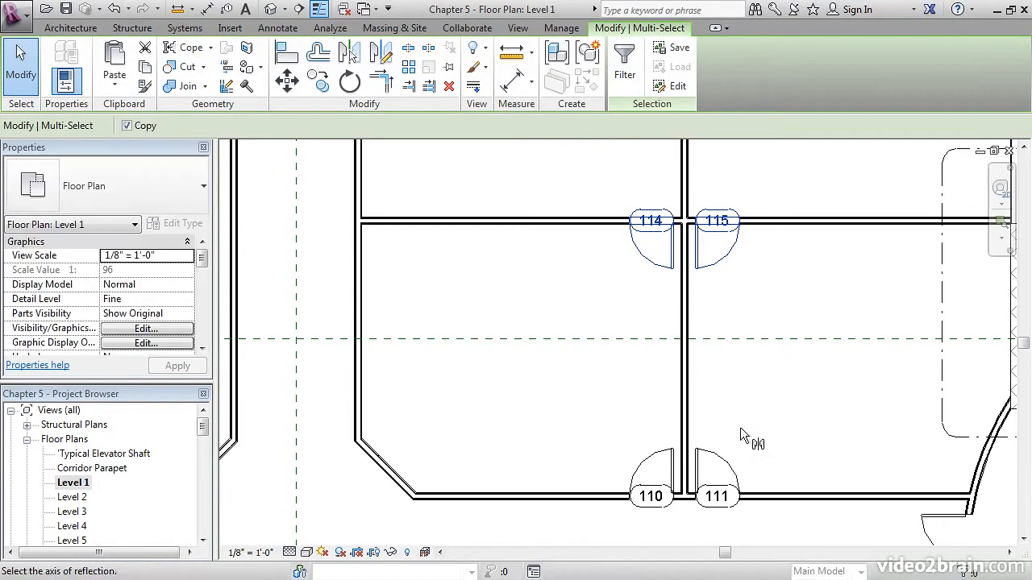
middle_click_drag(751, 401, 753, 281)
scroll(751, 279, "down", 2)
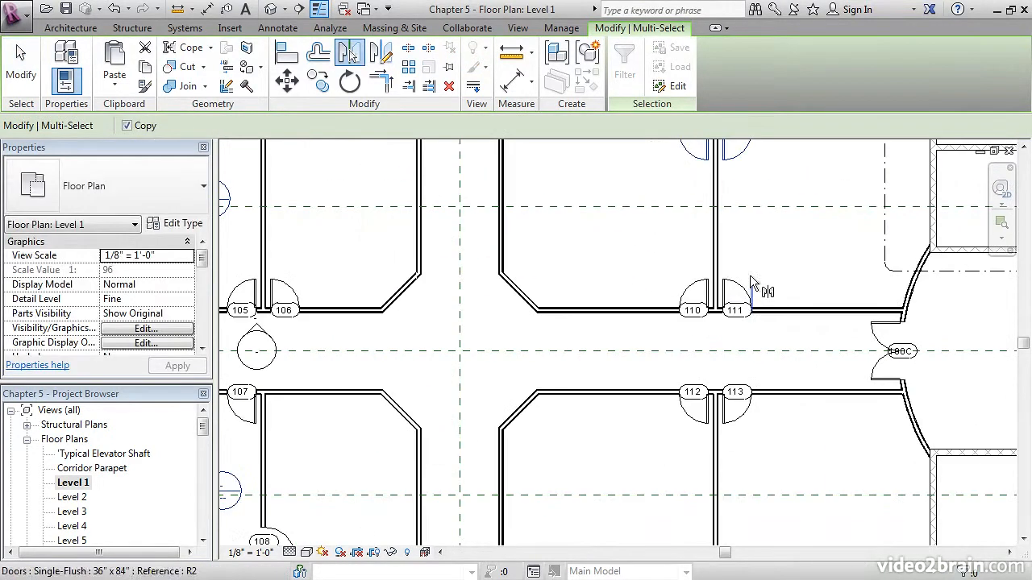
left_click(552, 350)
middle_click_drag(677, 441, 671, 307)
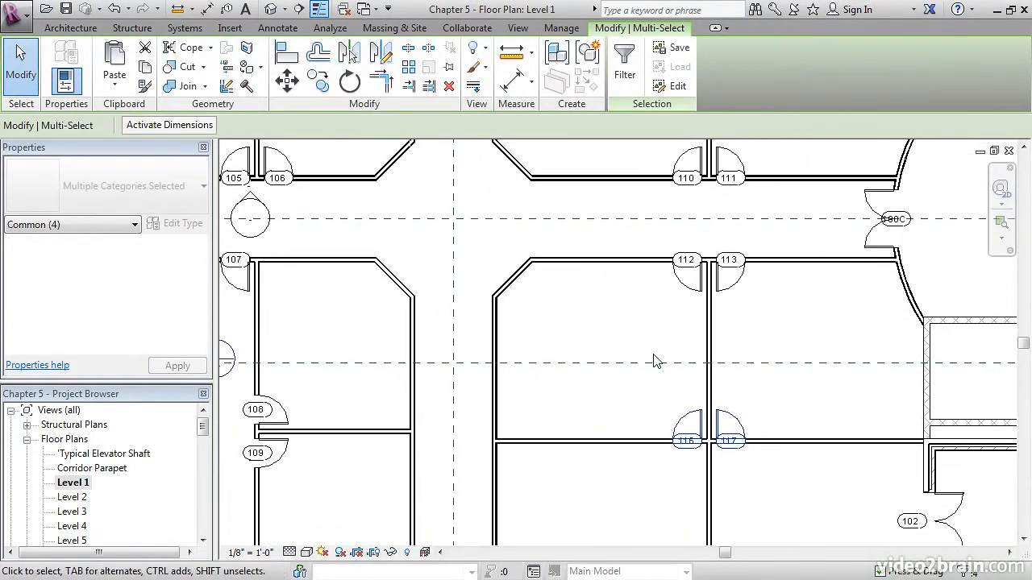
scroll(654, 362, "down", 4)
left_click(859, 472)
Place two tagged windows similar to the northwest room's 36" x 72" north window, one centered in the north wall of each of the next two rooms
middle_click_drag(676, 351, 716, 423)
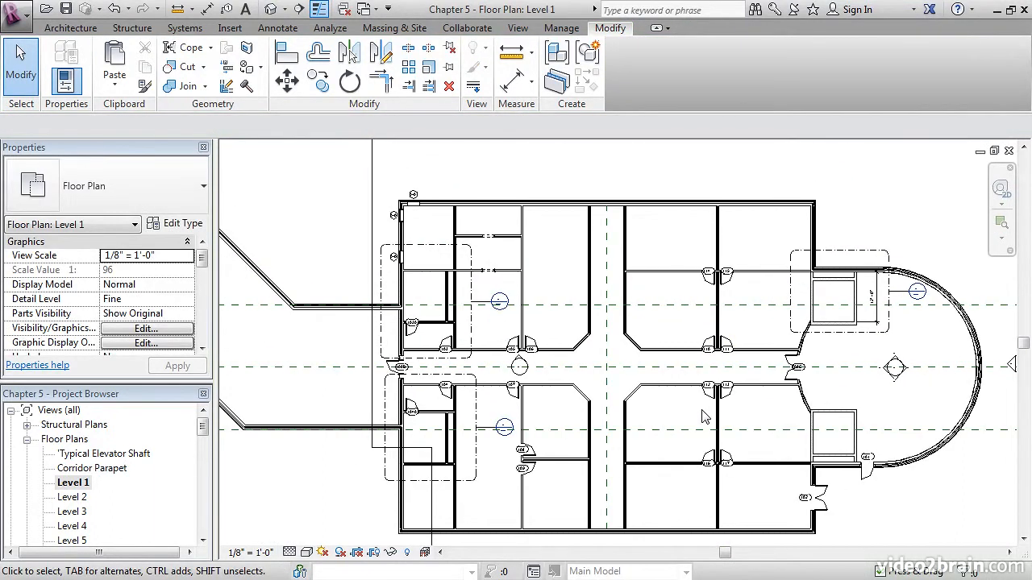
middle_click_drag(426, 222, 454, 288)
scroll(453, 288, "up", 5)
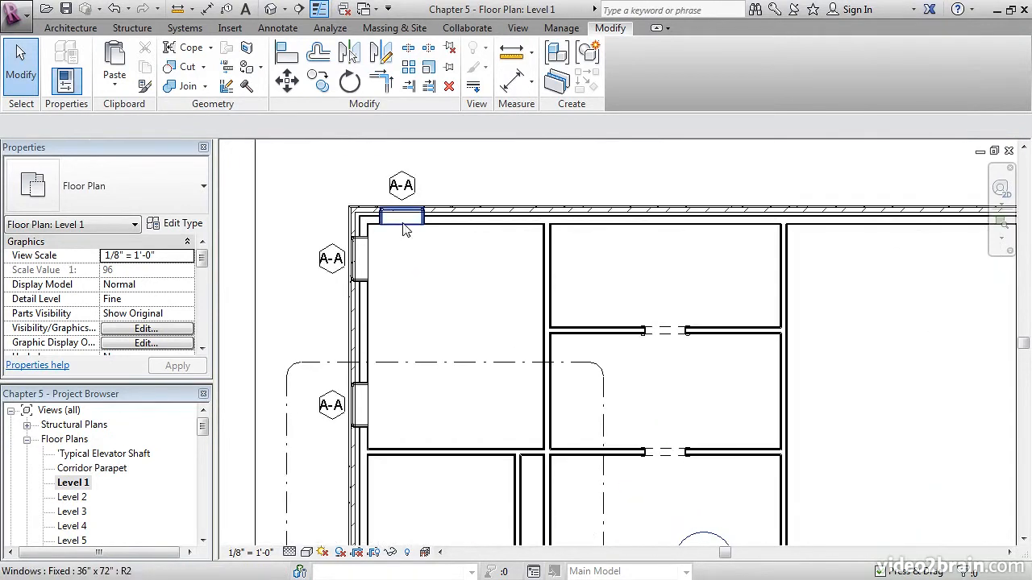
right_click(403, 219)
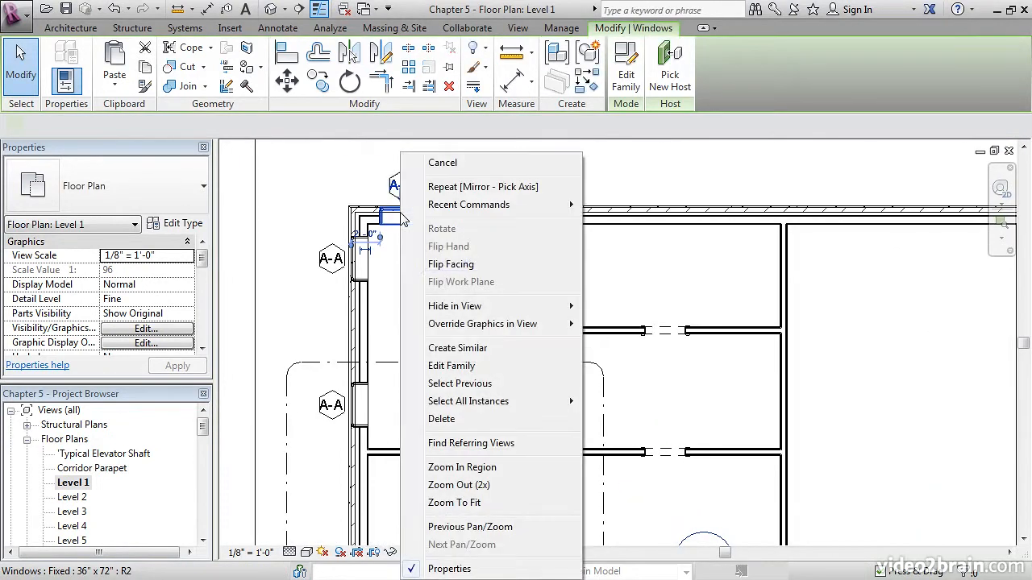
left_click(457, 348)
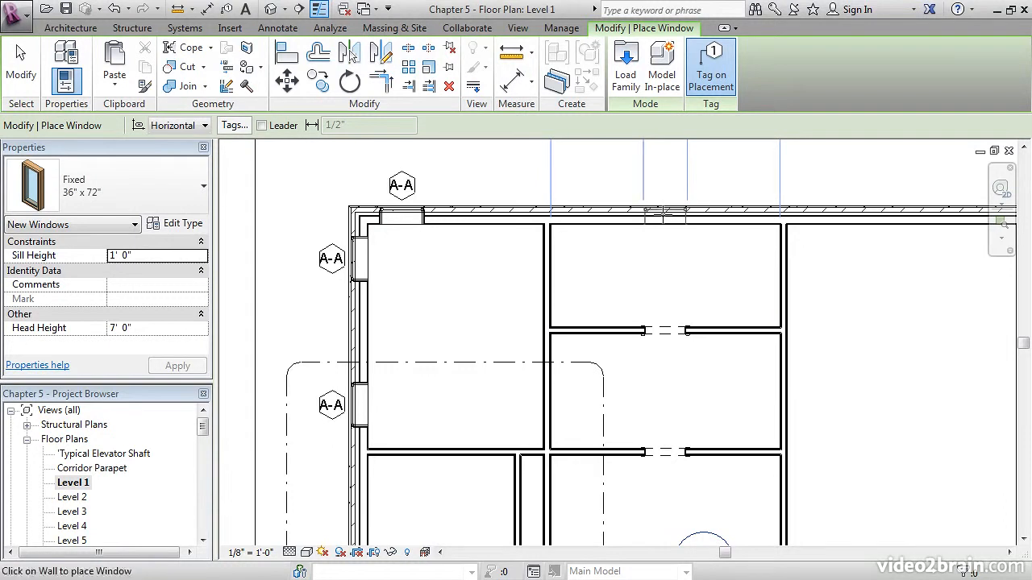
left_click(660, 237)
middle_click_drag(765, 284, 576, 321)
middle_click_drag(642, 236, 633, 270)
left_click(632, 310)
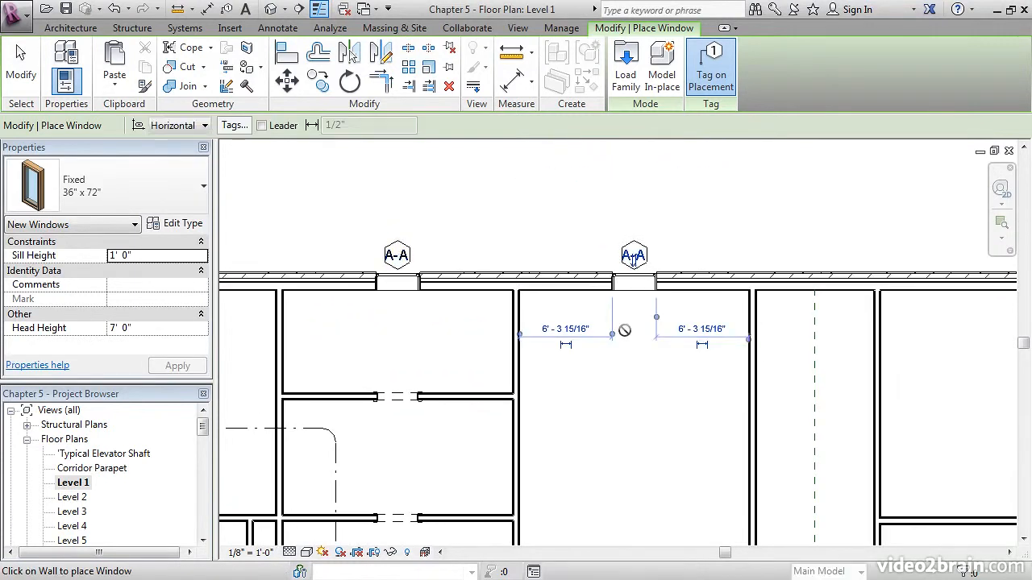
Place three windows in the north wall of the room above door 114: one 2'-0" from each side wall and one centered between them
middle_click_drag(707, 329, 483, 322)
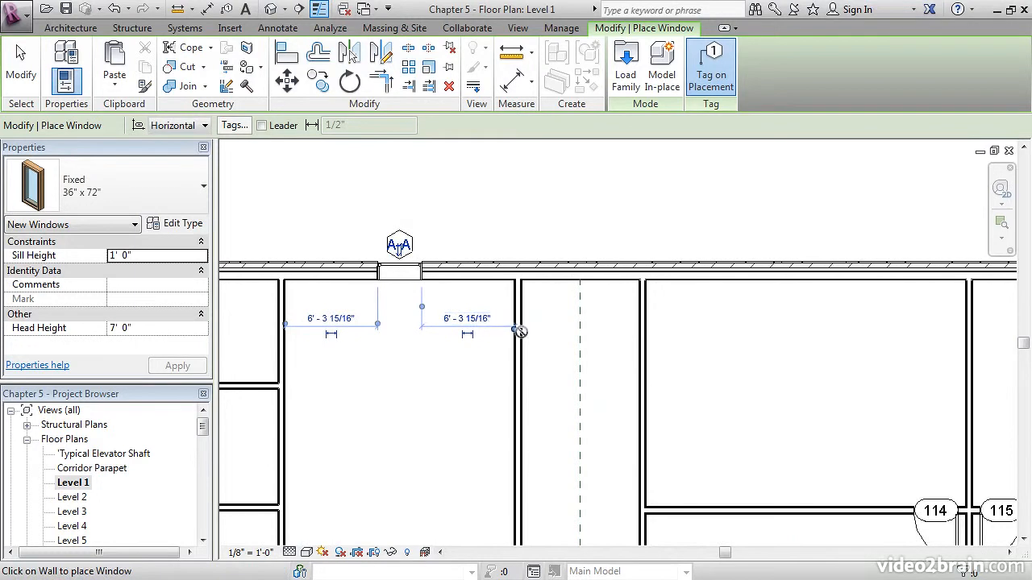
scroll(714, 343, "down", 1)
middle_click_drag(737, 343, 631, 346)
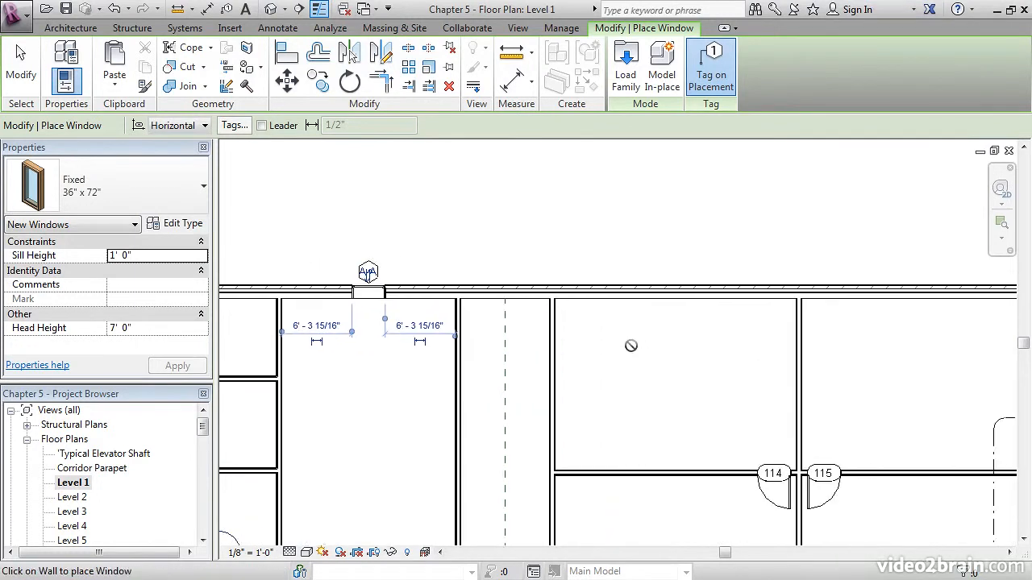
left_click(593, 291)
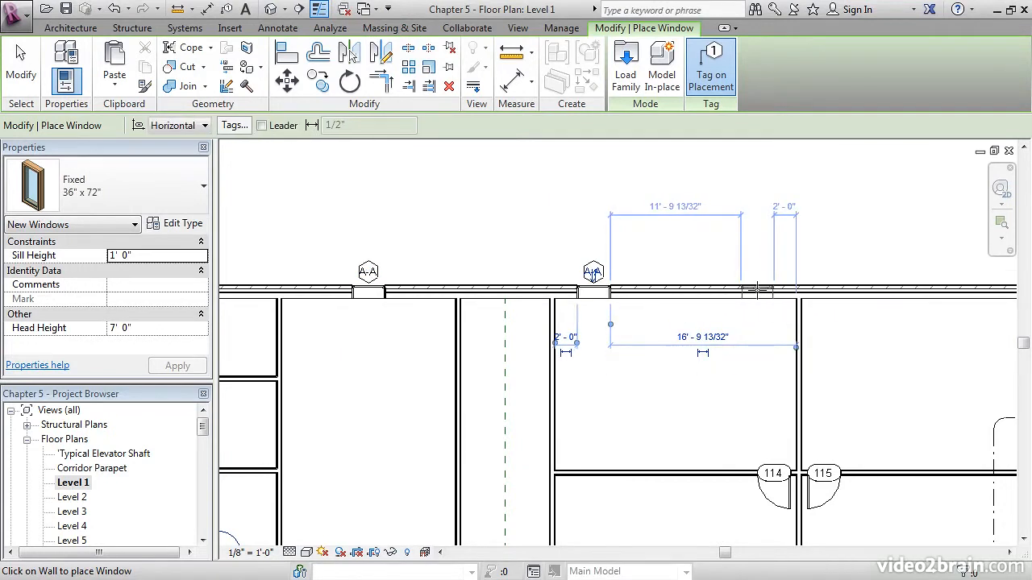
left_click(757, 290)
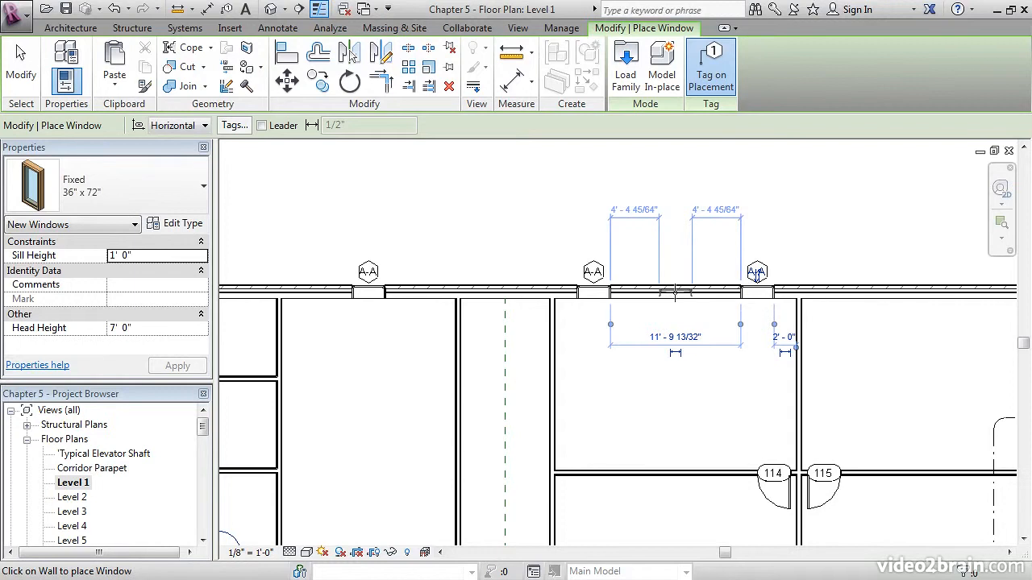
left_click(675, 289)
Place three windows in the north wall of the room above door 115: one 2'-0" from each side wall and one centered between them
middle_click_drag(836, 336, 632, 326)
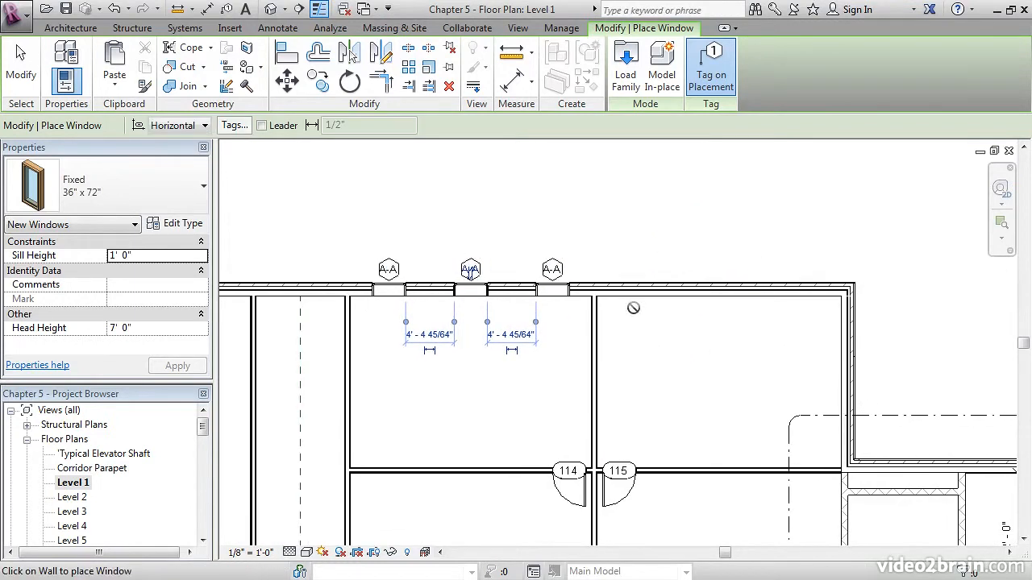
left_click(636, 284)
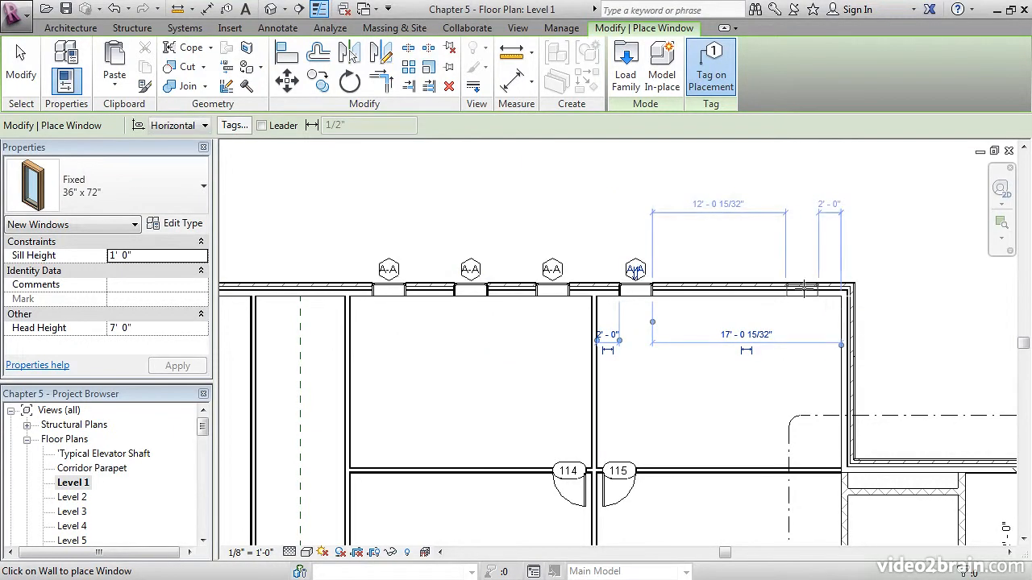
left_click(804, 288)
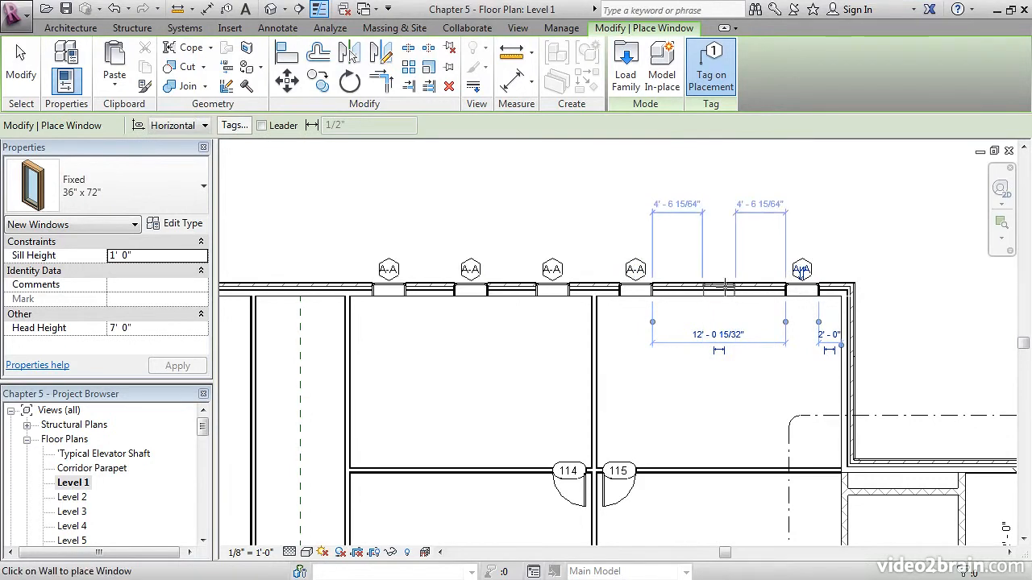
left_click(719, 325)
middle_click_drag(698, 403, 764, 331)
scroll(764, 332, "down", 3)
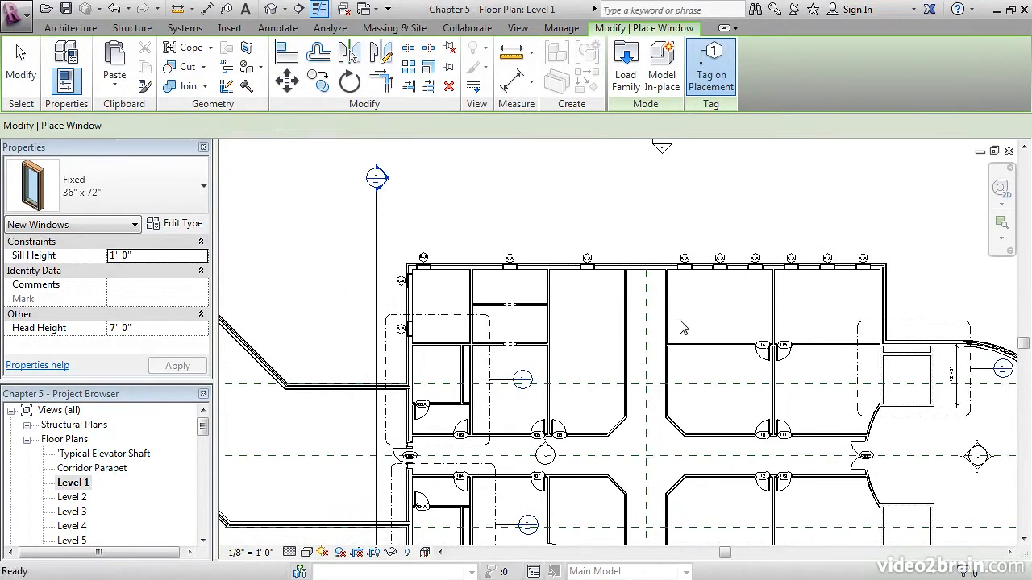
key("Escape")
Mirror copies of all north-wall and northwest-wall windows with their tags about the corridor's center reference plane to the building's south half
scroll(629, 323, "down", 2)
mouse_move(636, 315)
middle_mouse_down()
mouse_move(656, 261)
mouse_move(645, 303)
middle_mouse_up()
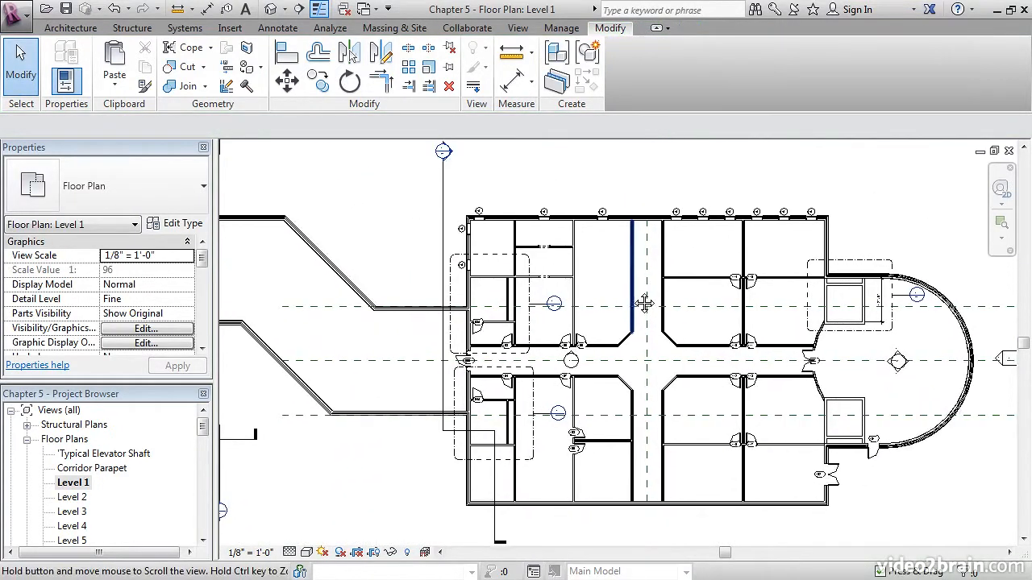
scroll(451, 220, "up", 4)
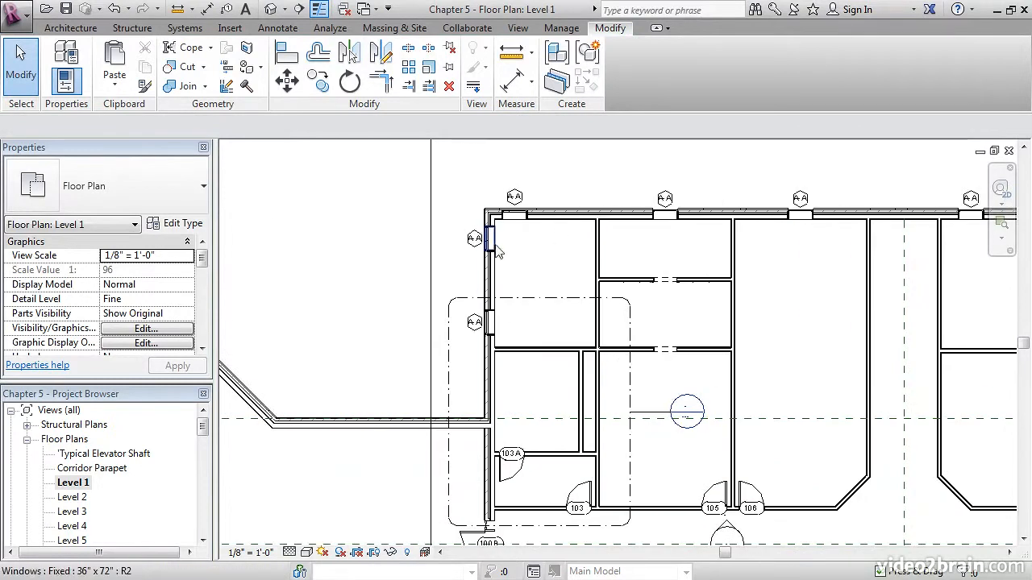
scroll(492, 248, "up", 1)
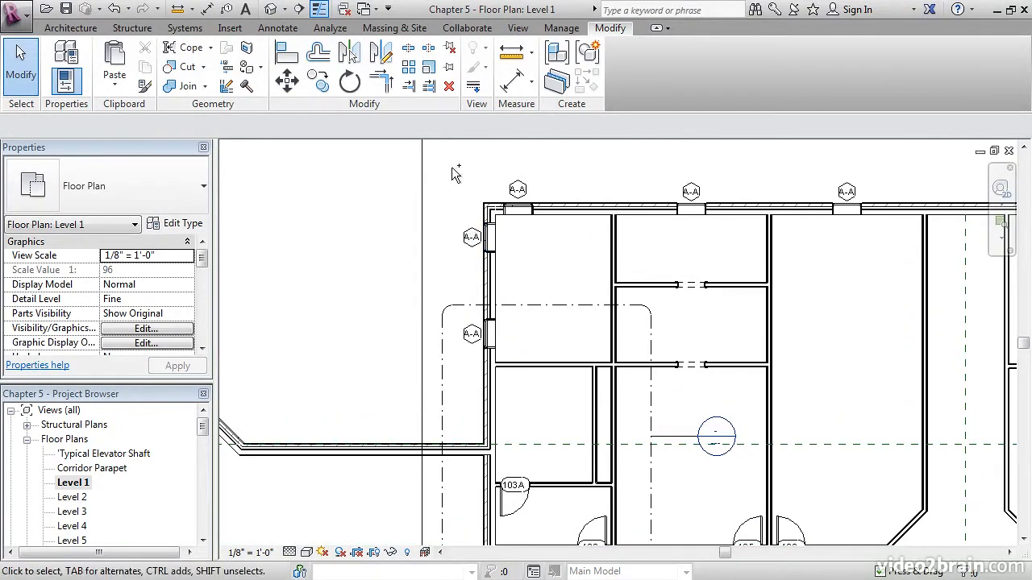
left_click_drag(449, 168, 525, 373)
scroll(536, 279, "down", 2)
middle_click_drag(537, 279, 436, 295)
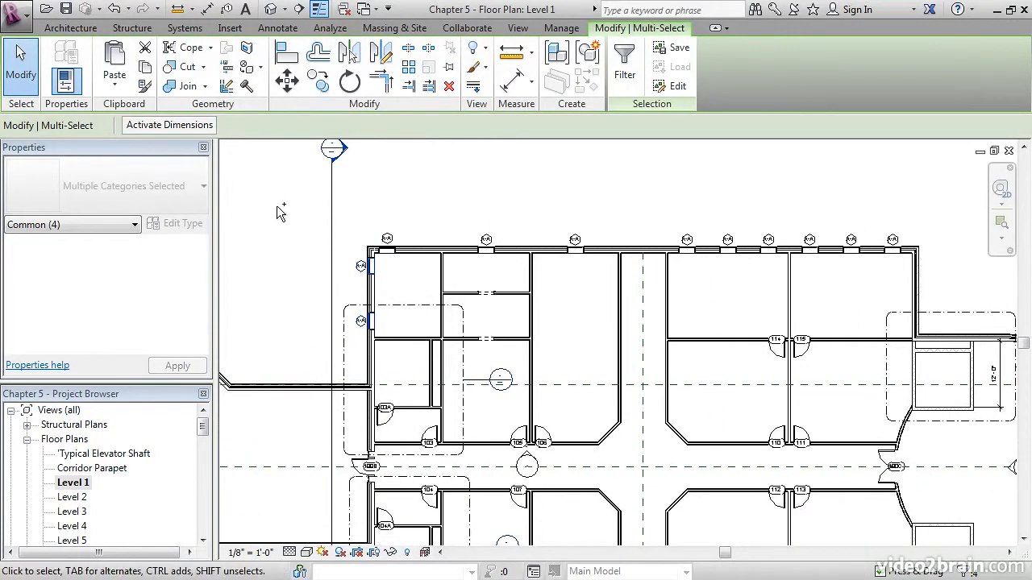
left_click_drag(275, 211, 914, 280)
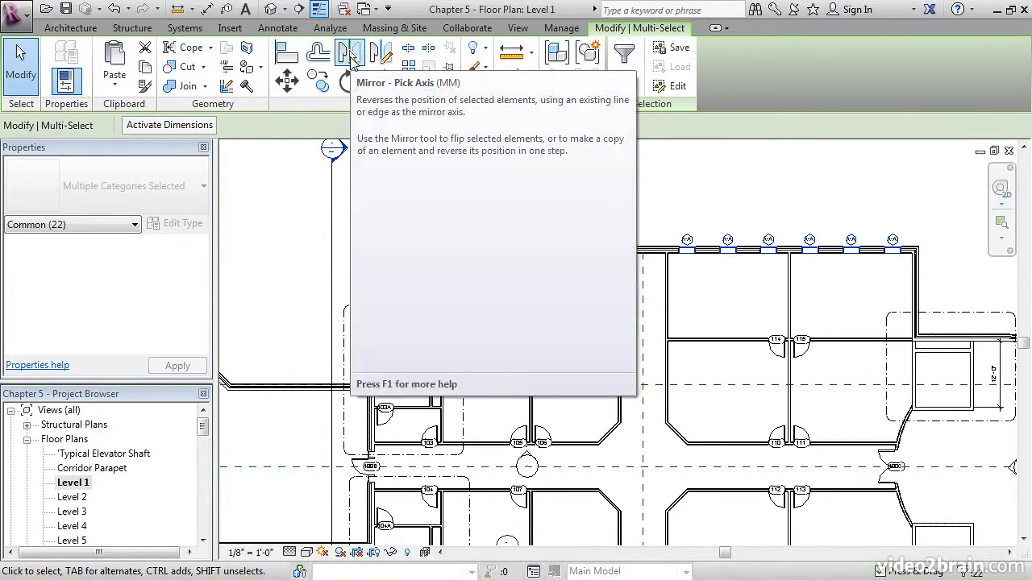
left_click(352, 63)
middle_click_drag(635, 411, 635, 234)
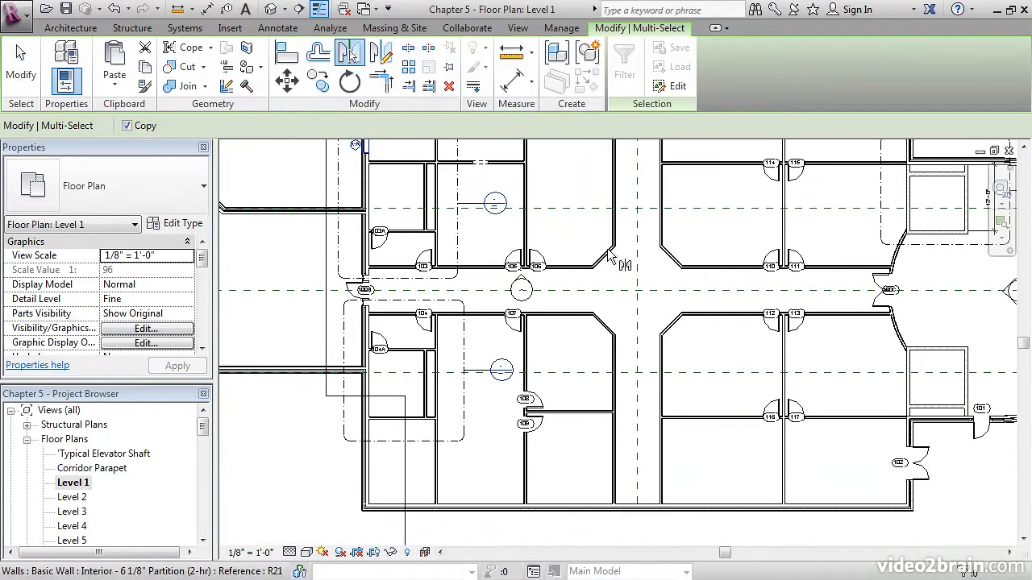
left_click(598, 289)
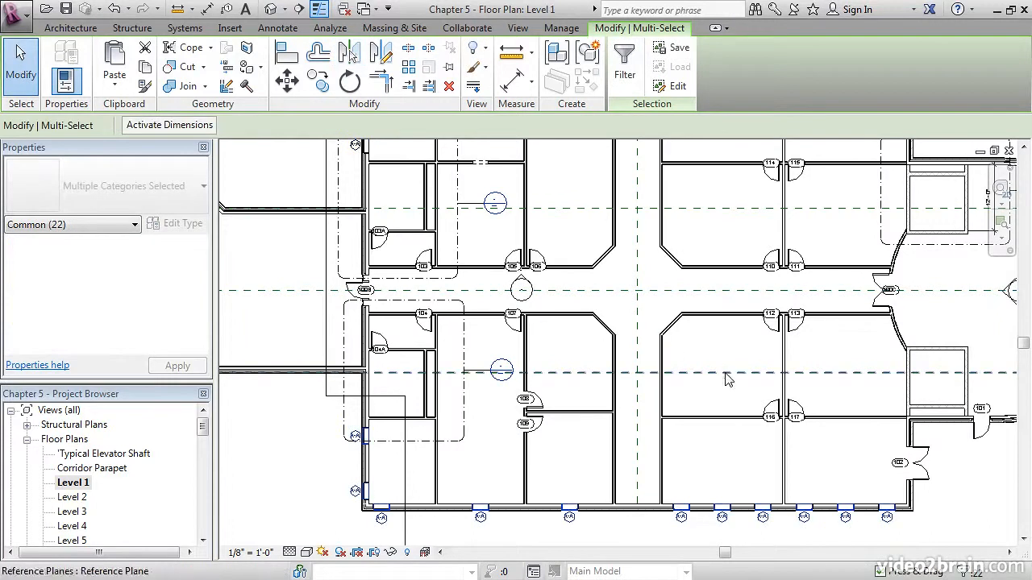
key("Escape")
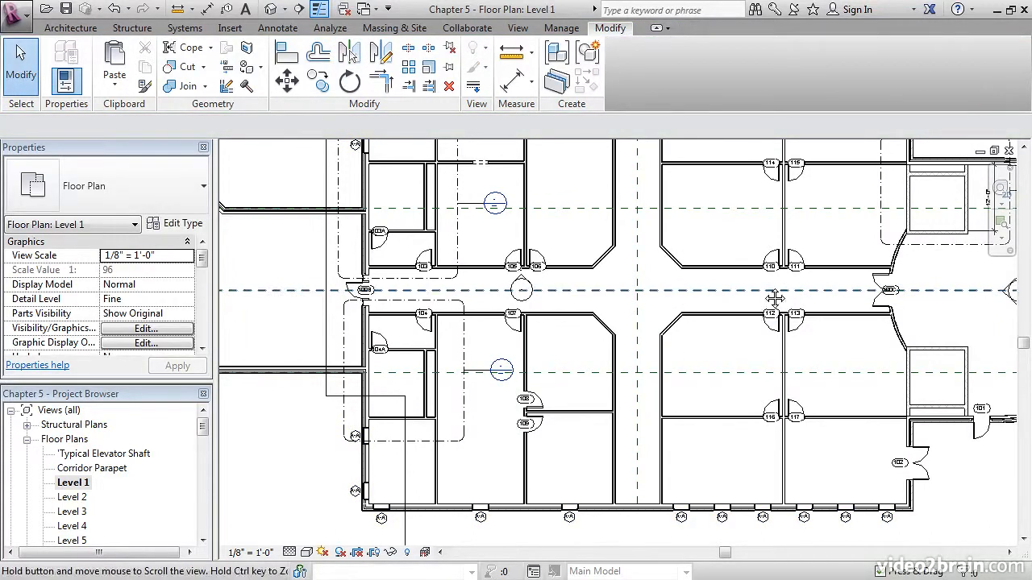
Save the project with the whole Level 1 west wing in view
scroll(770, 294, "down", 2)
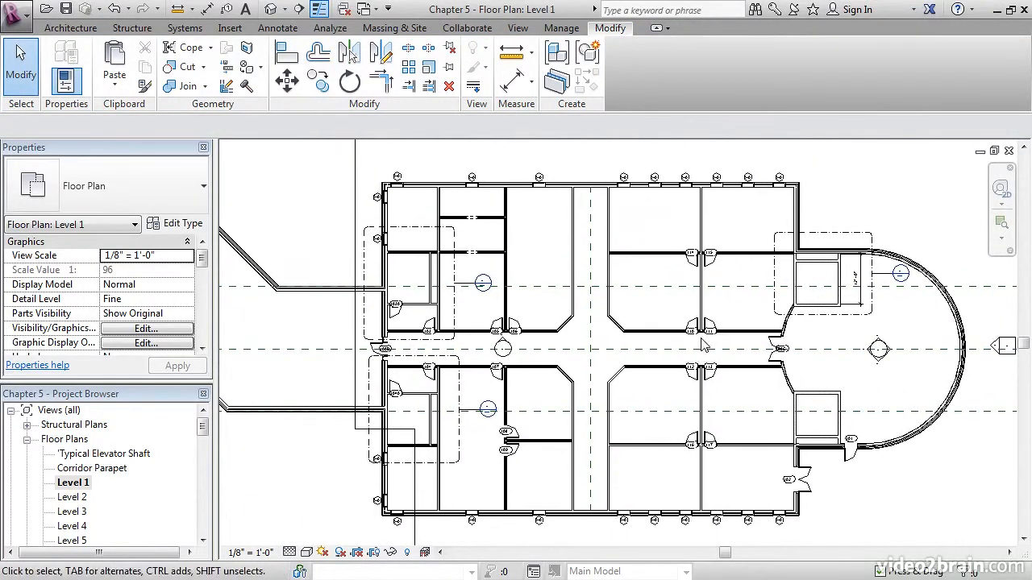
left_click(66, 9)
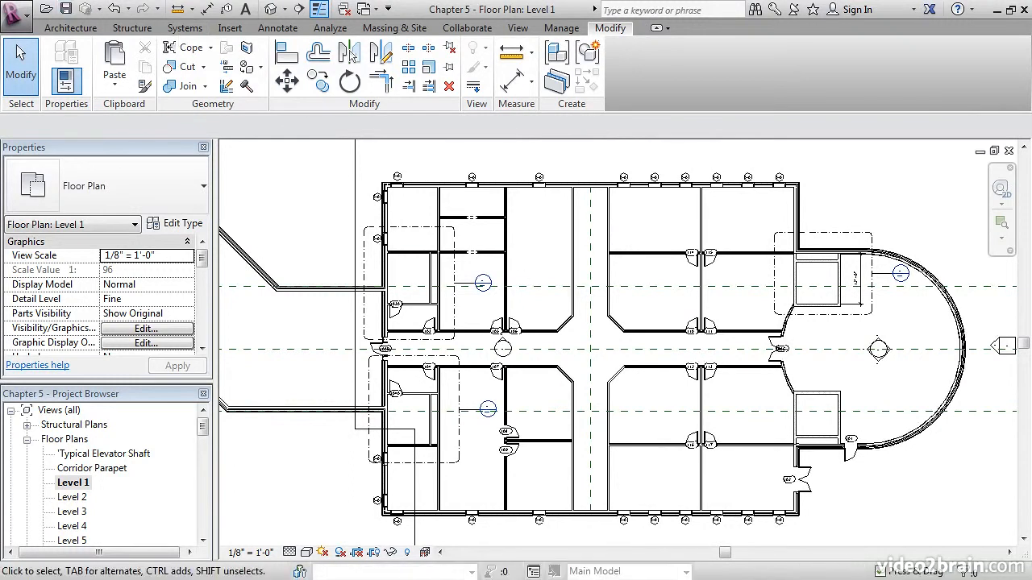